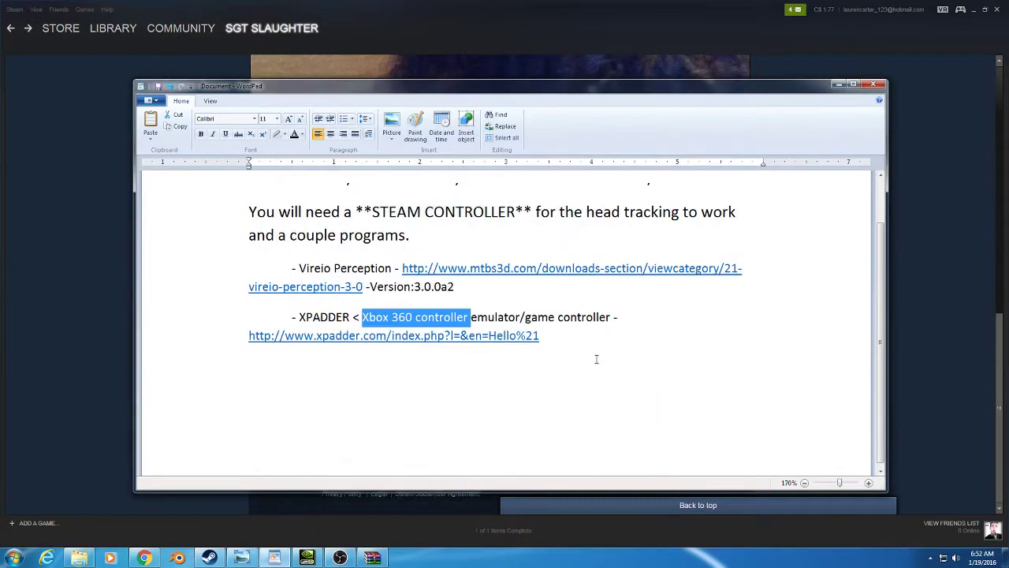
Review the WordPad notes from the title through the Steam Controller requirement to the Vireio Perception and XPADDER entries.
{"action": "scroll", "coordinate": [302, 245], "scroll_direction": "up", "scroll_amount": 2}
{"action": "left_click", "coordinate": [228, 225]}
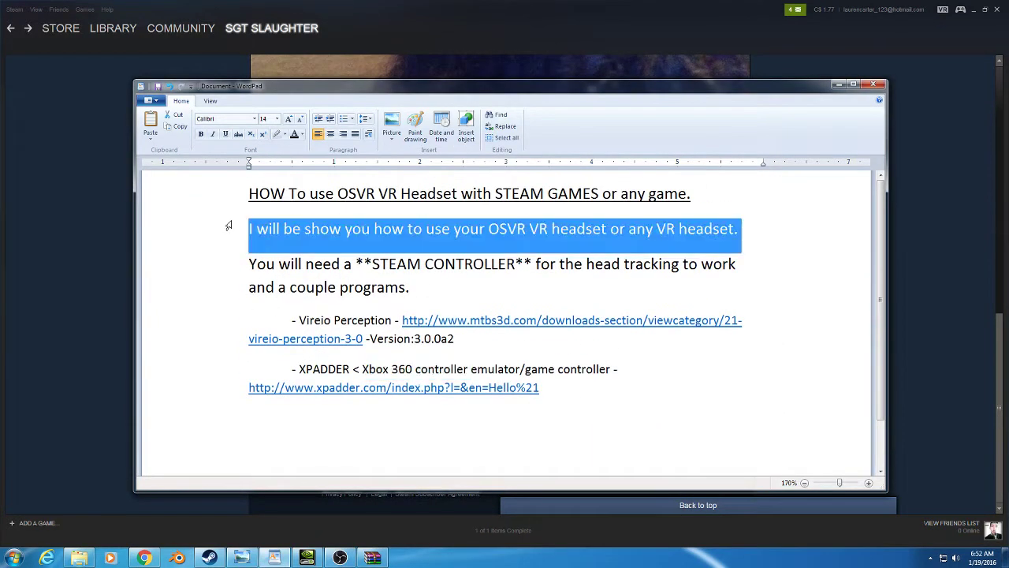
{"action": "left_click", "coordinate": [244, 197]}
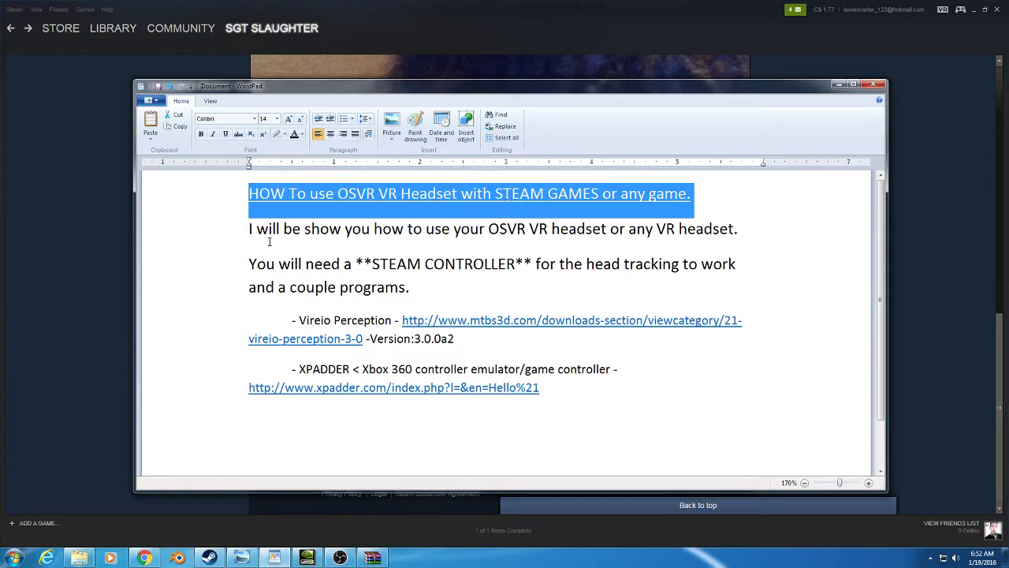
{"action": "left_click", "coordinate": [239, 271]}
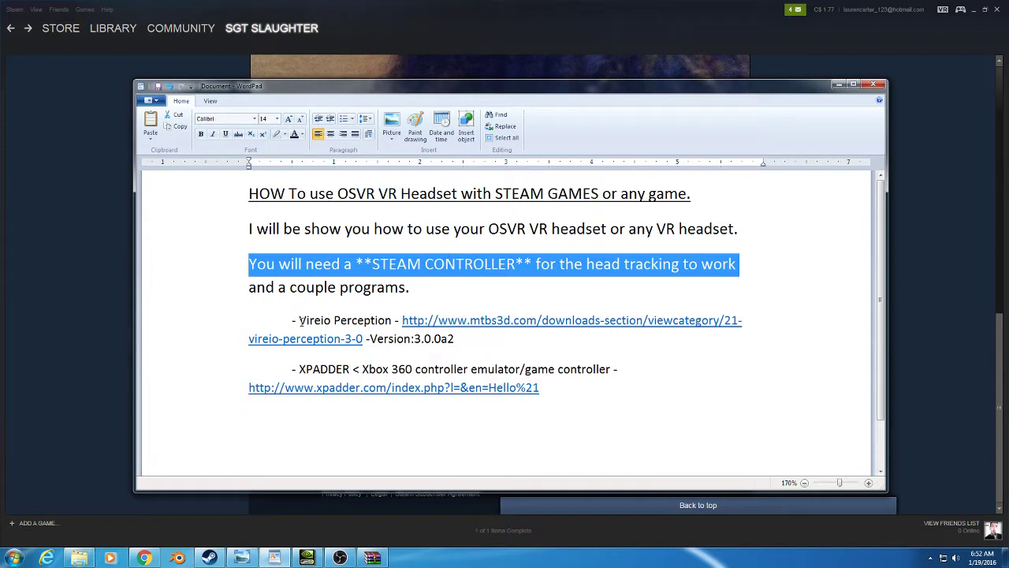
{"action": "left_click_drag", "start_coordinate": [294, 319], "coordinate": [573, 400]}
{"action": "left_click", "coordinate": [573, 400]}
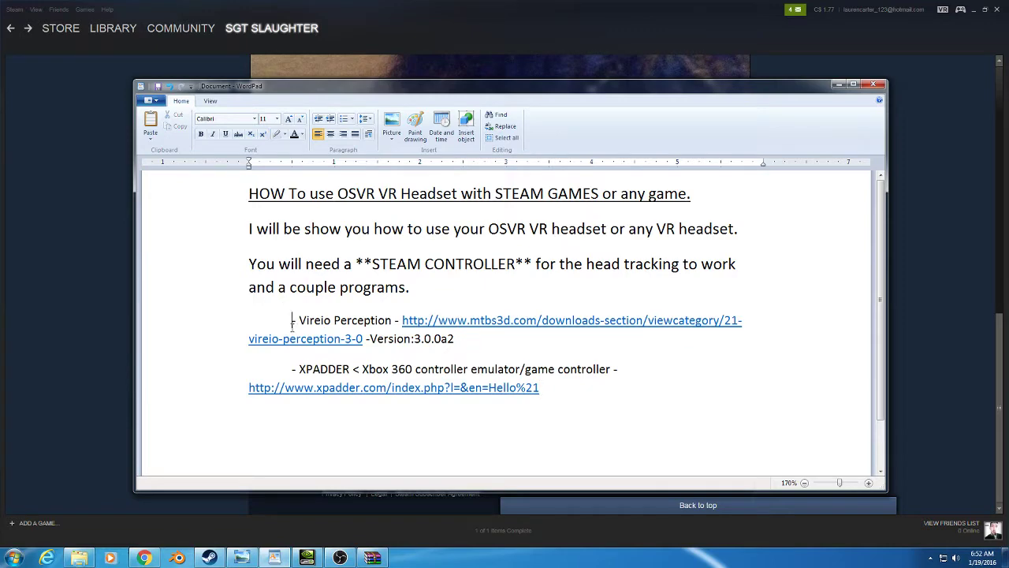
View the OSVR headset screenshots on the Steam community page, and switch to Chrome to show the OSVR homepage.
{"action": "left_click", "coordinate": [840, 85]}
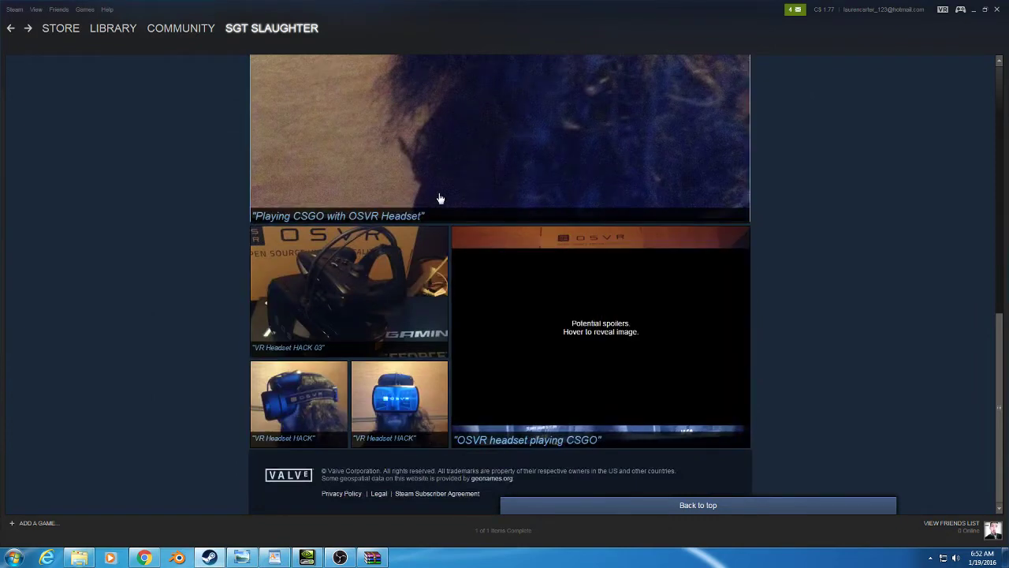
{"action": "scroll", "coordinate": [507, 247], "scroll_direction": "up", "scroll_amount": 5}
{"action": "scroll", "coordinate": [487, 245], "scroll_direction": "down", "scroll_amount": 8}
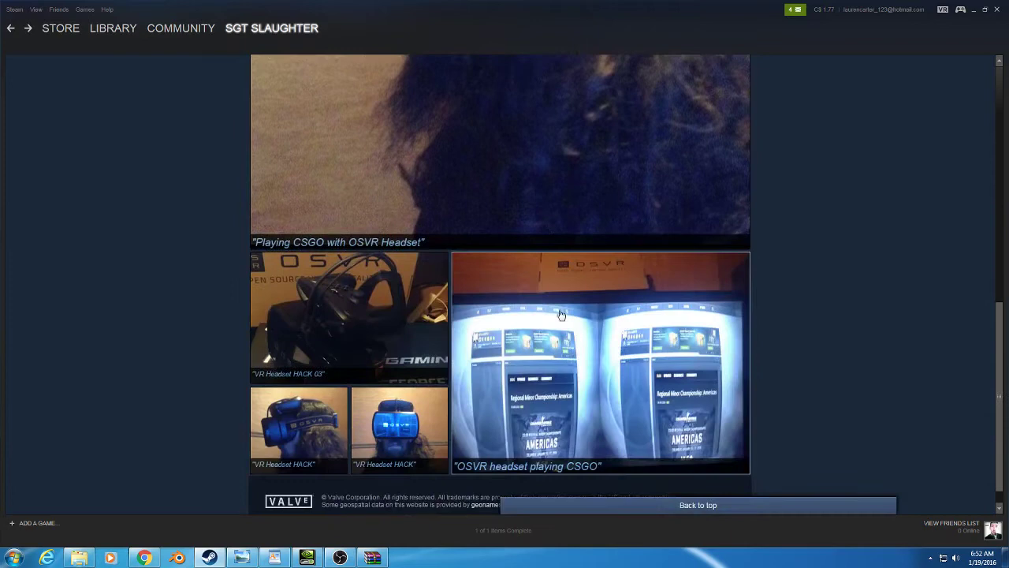
{"action": "scroll", "coordinate": [606, 415], "scroll_direction": "down", "scroll_amount": 1}
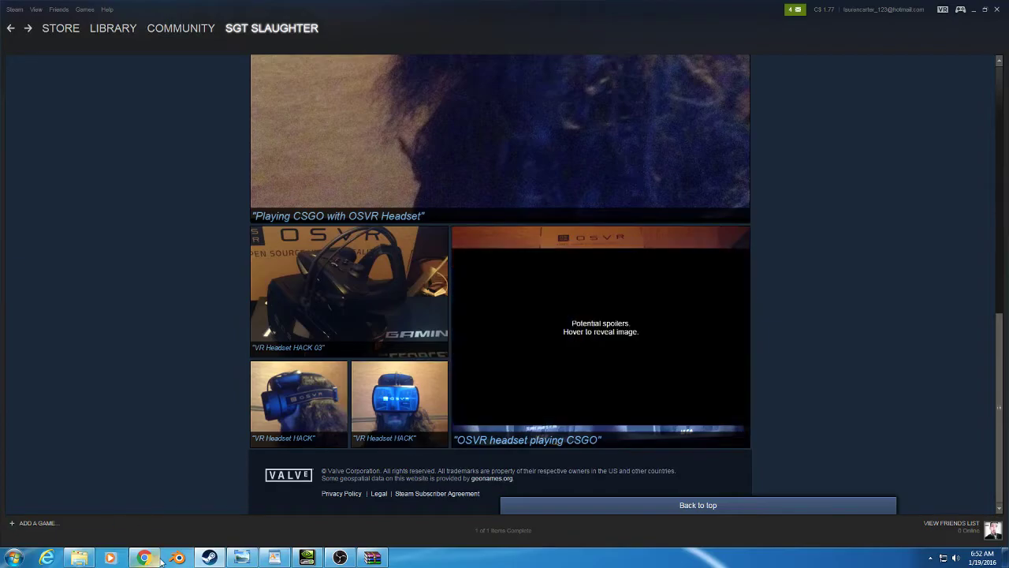
{"action": "left_click", "coordinate": [145, 558]}
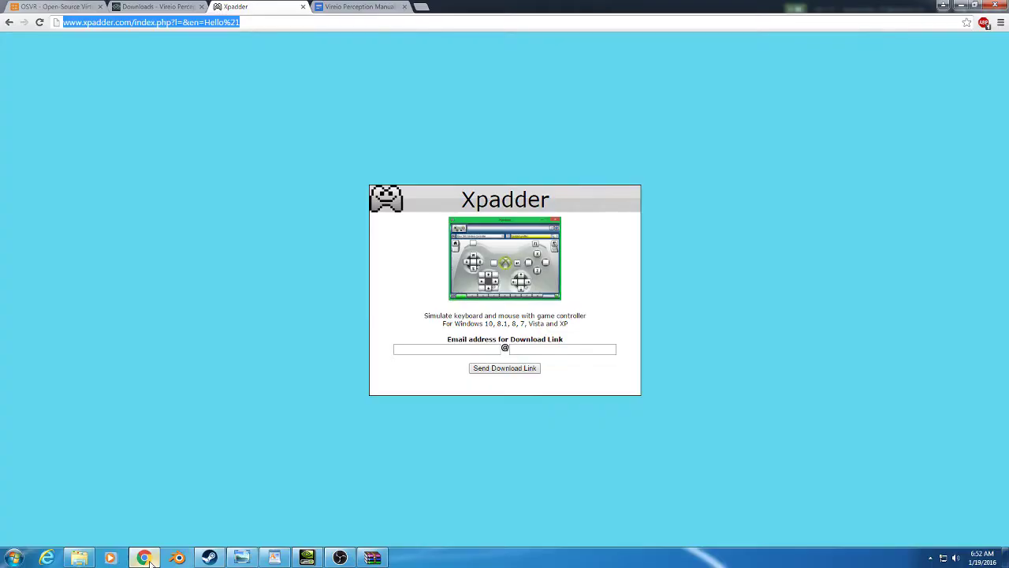
{"action": "left_click", "coordinate": [66, 6]}
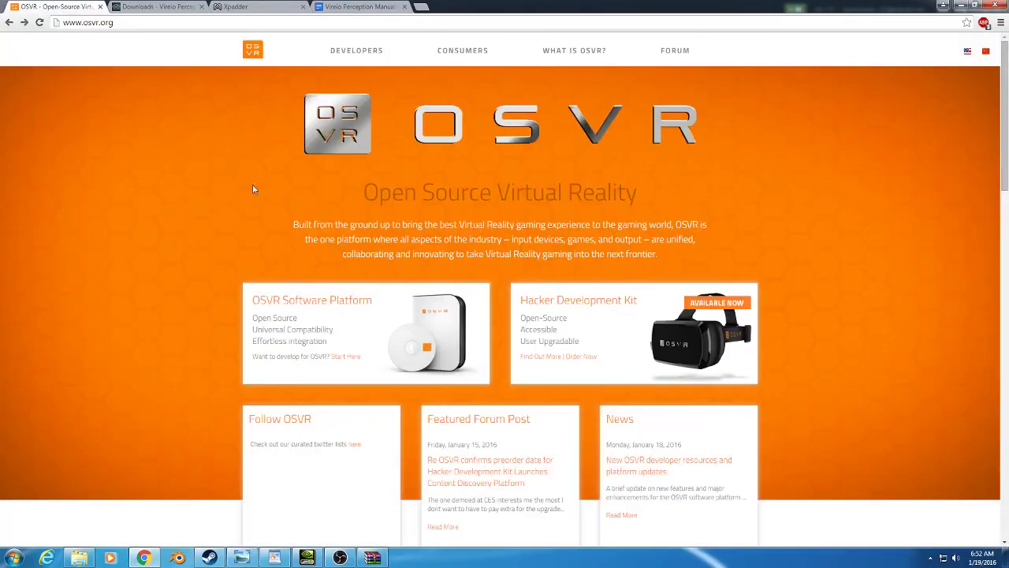
Bring the WordPad notes back, move them lower over the OSVR homepage, and highlight the name Vireio Perception.
{"action": "left_click", "coordinate": [275, 558]}
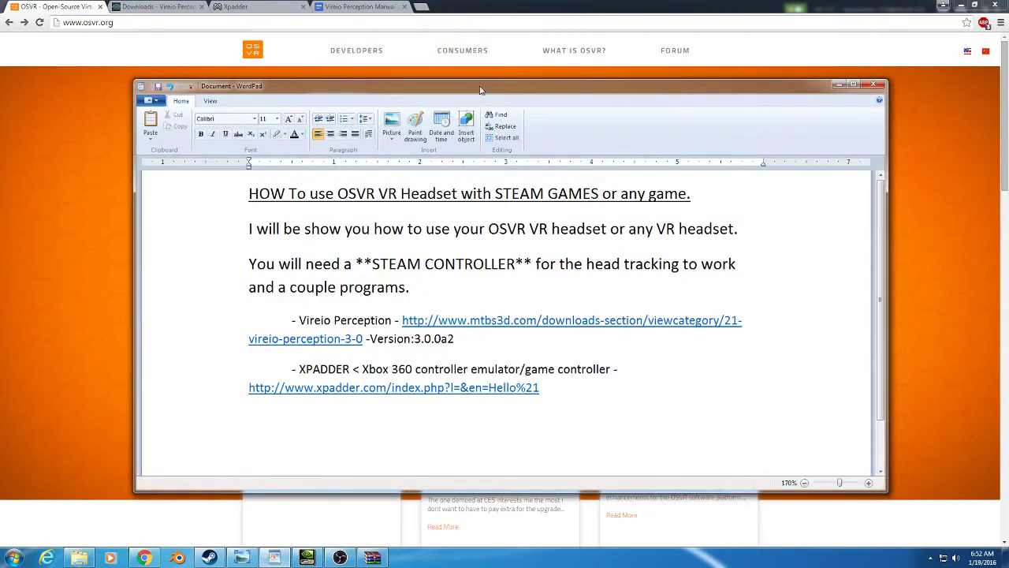
{"action": "left_click_drag", "start_coordinate": [480, 89], "coordinate": [466, 217]}
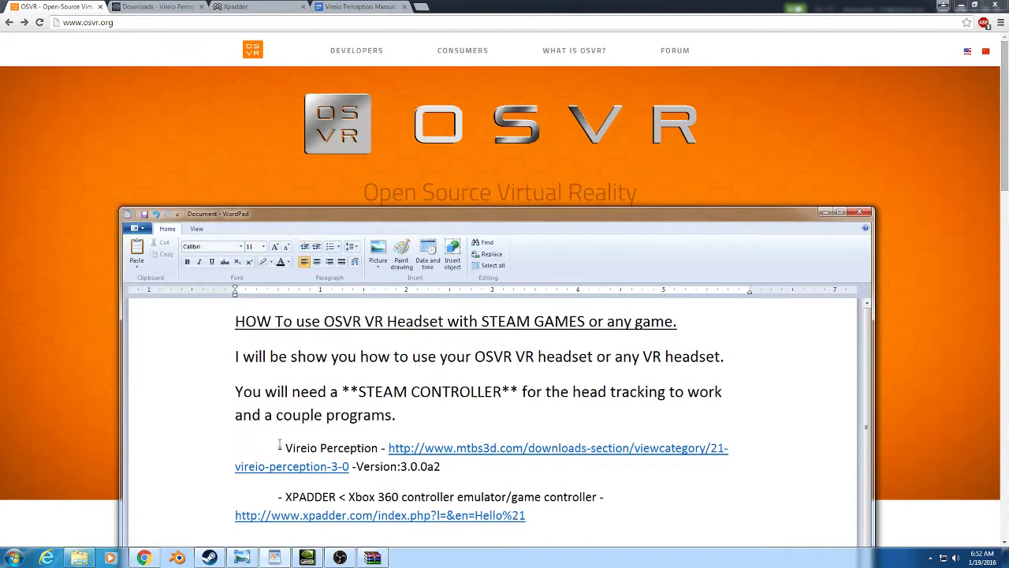
{"action": "left_click_drag", "start_coordinate": [282, 448], "coordinate": [359, 456]}
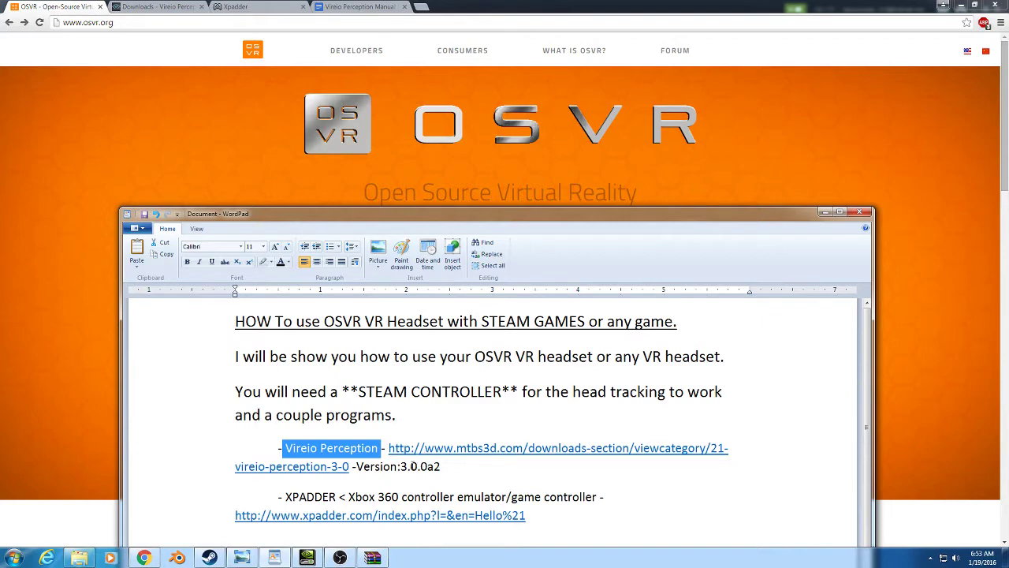
{"action": "scroll", "coordinate": [413, 466], "scroll_direction": "down", "scroll_amount": 2}
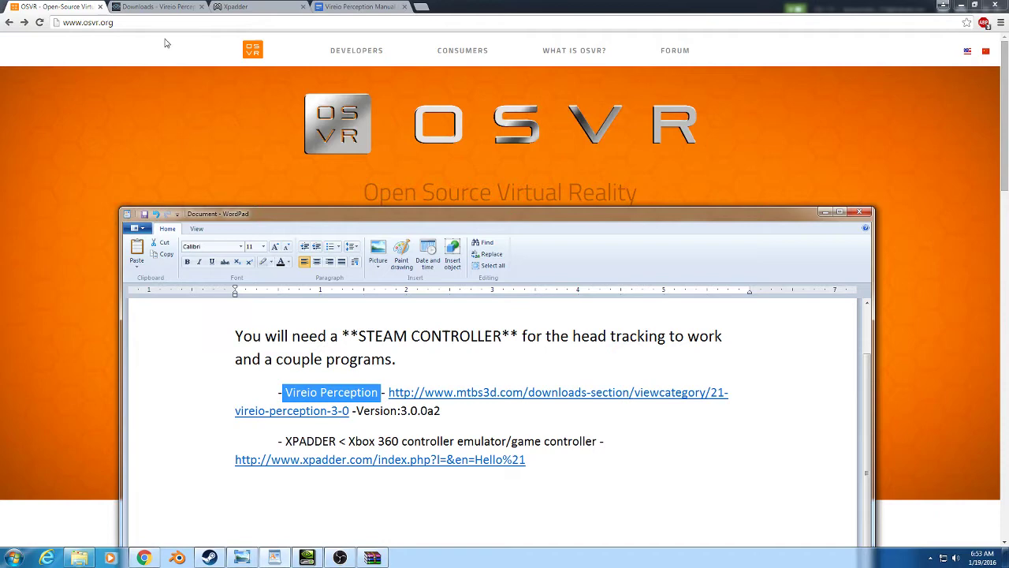
In Chrome, browse the MTBS3D downloads section through the Vireio Perception category to the Vireio Perception 3.0 files.
{"action": "left_click", "coordinate": [154, 6]}
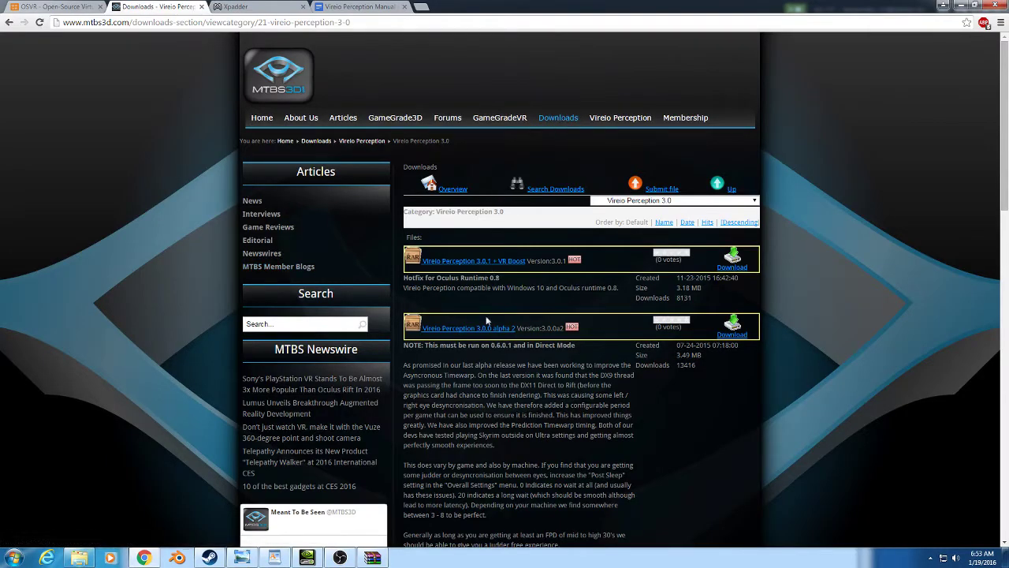
{"action": "left_click", "coordinate": [562, 119]}
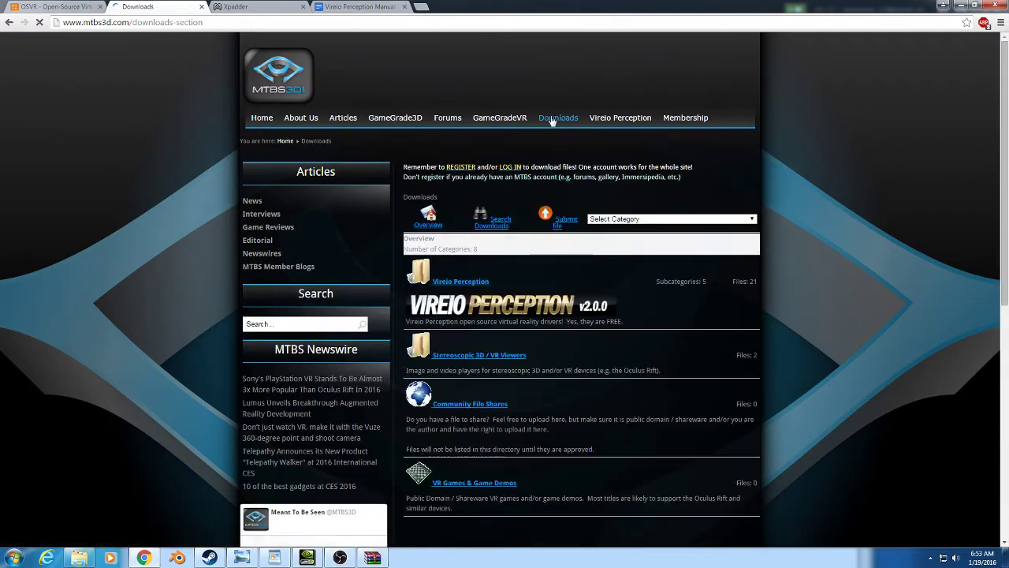
{"action": "left_click", "coordinate": [455, 282]}
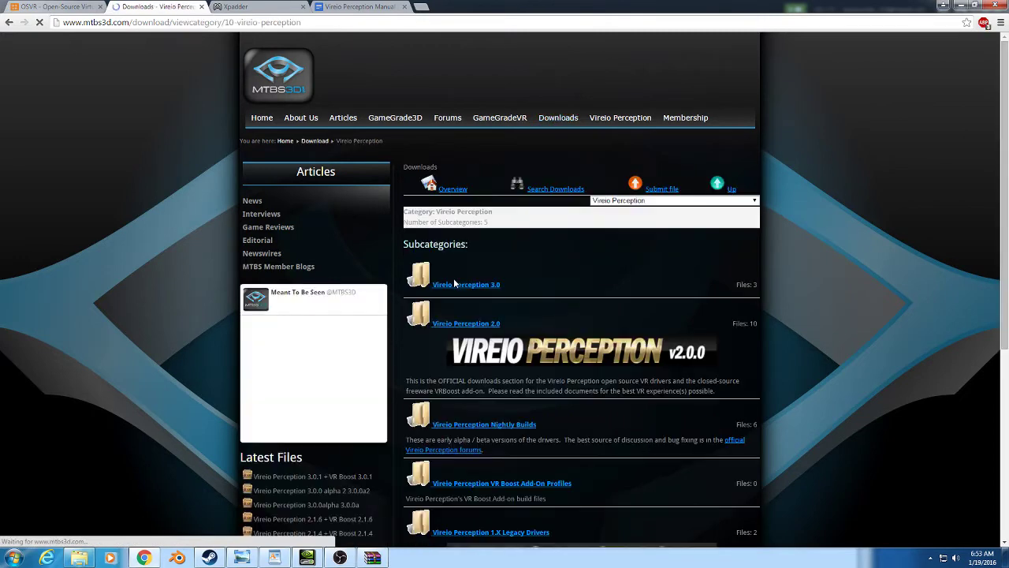
{"action": "left_click", "coordinate": [466, 287]}
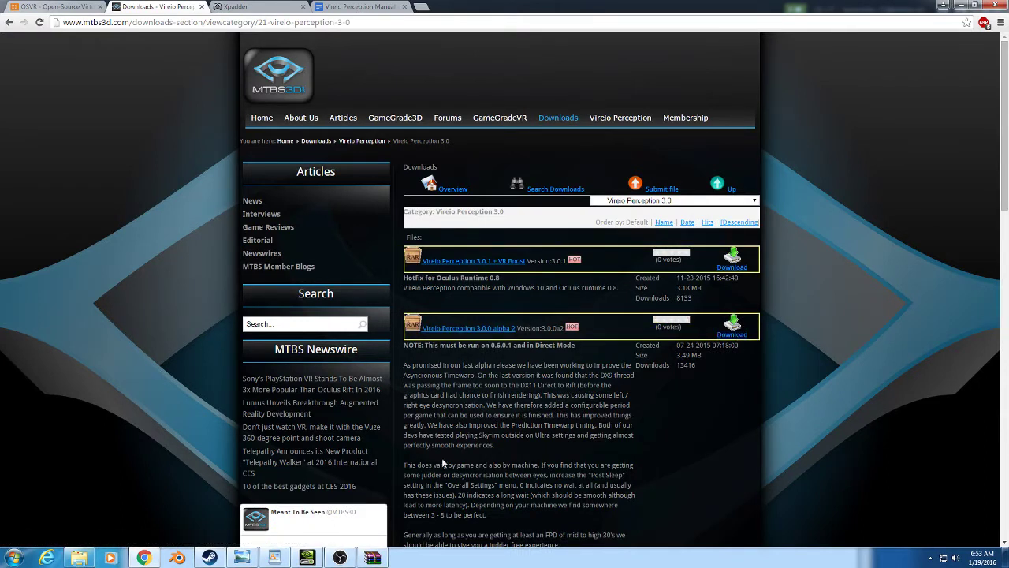
Extract the Perception folder from the open perception3a2.rar archive into the VR apps folder, and close WinRAR.
{"action": "mouse_move", "coordinate": [372, 561]}
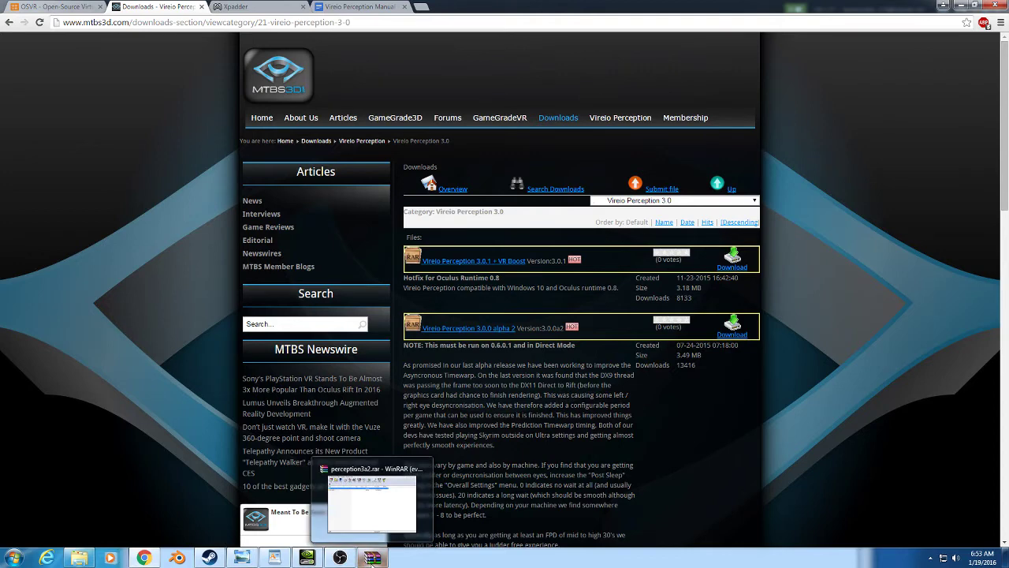
{"action": "left_click", "coordinate": [371, 558]}
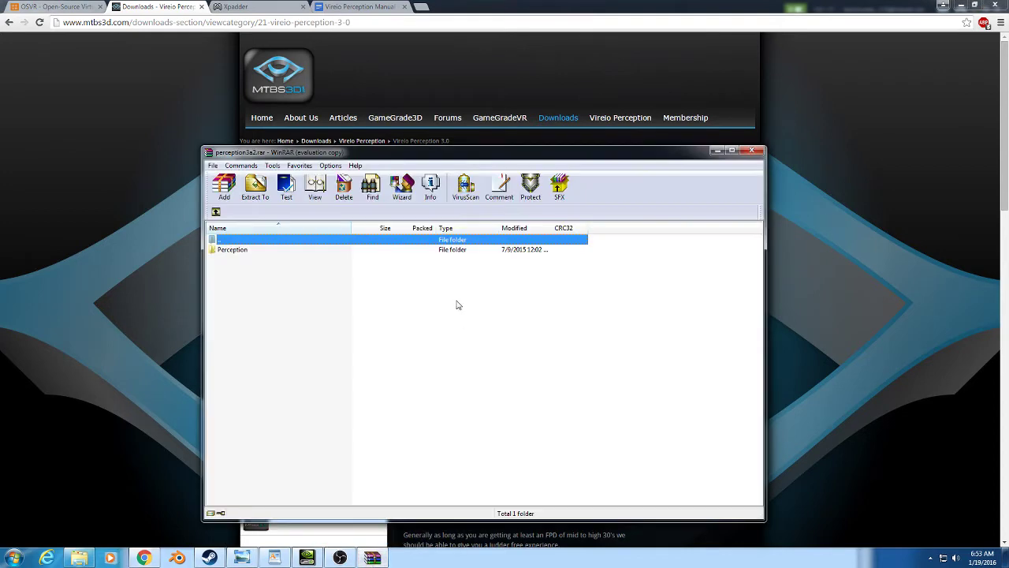
{"action": "left_click", "coordinate": [244, 251]}
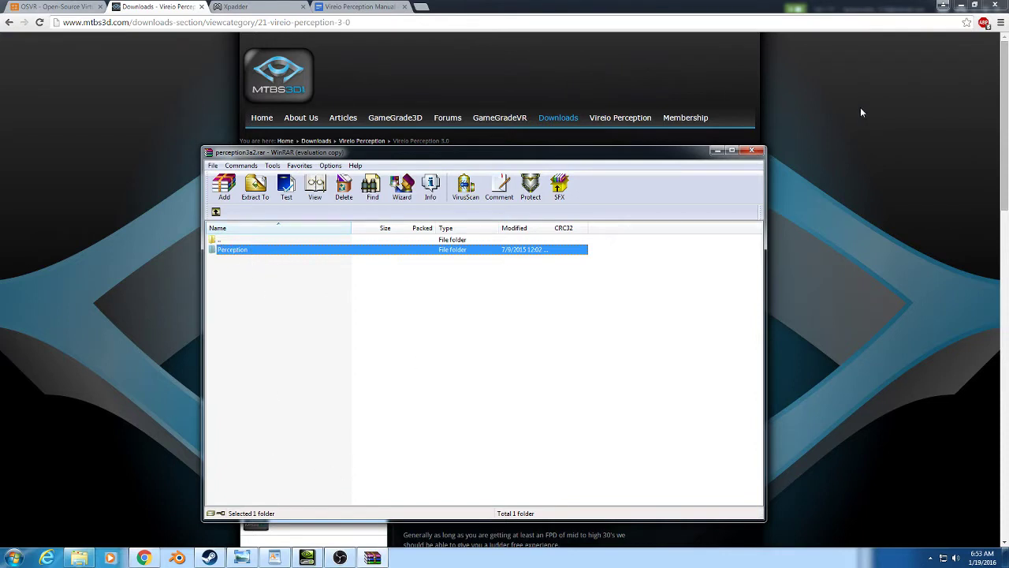
{"action": "left_click", "coordinate": [80, 556]}
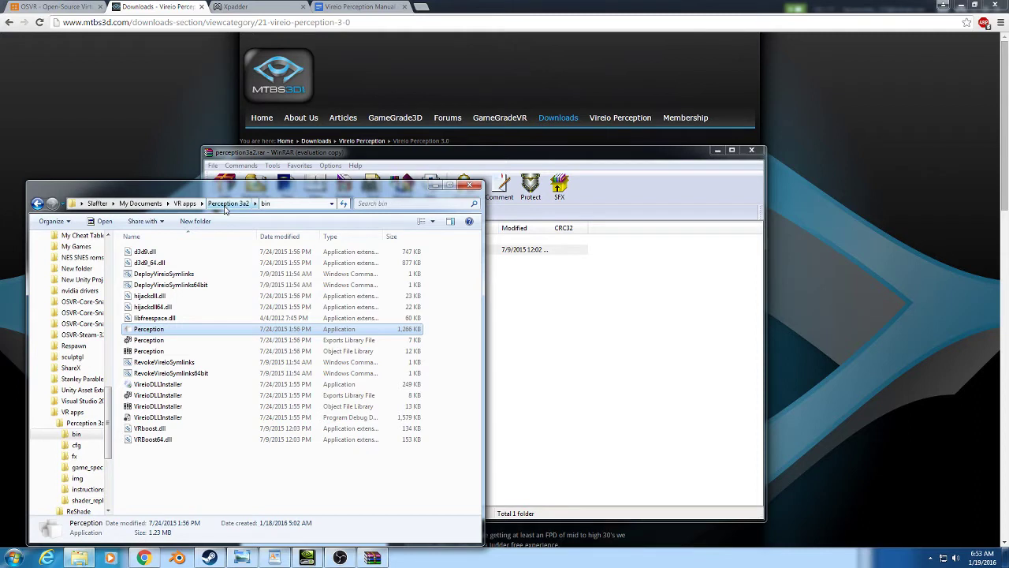
{"action": "left_click", "coordinate": [226, 204]}
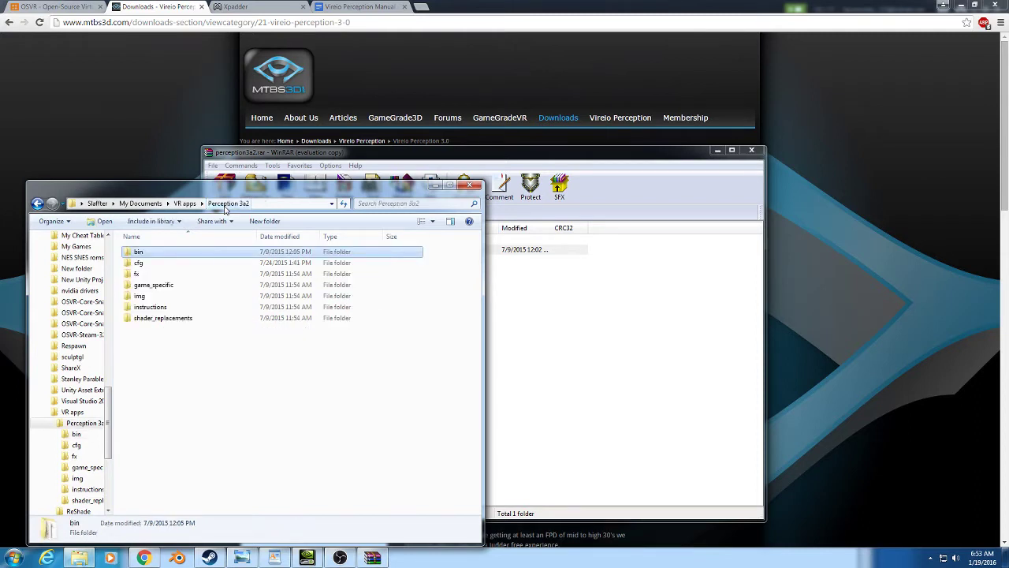
{"action": "left_click", "coordinate": [200, 204]}
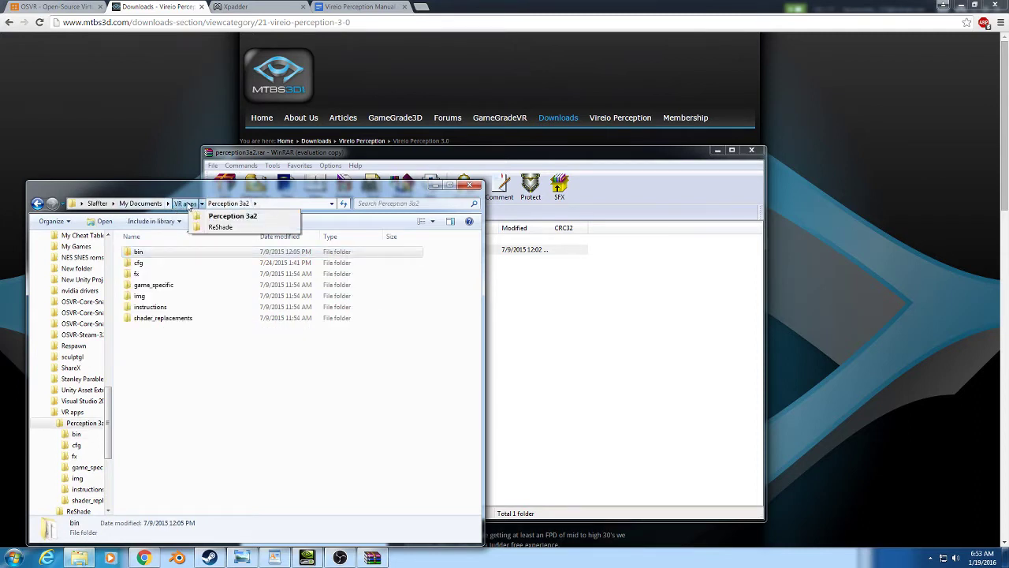
{"action": "left_click", "coordinate": [186, 204]}
{"action": "left_click", "coordinate": [540, 327]}
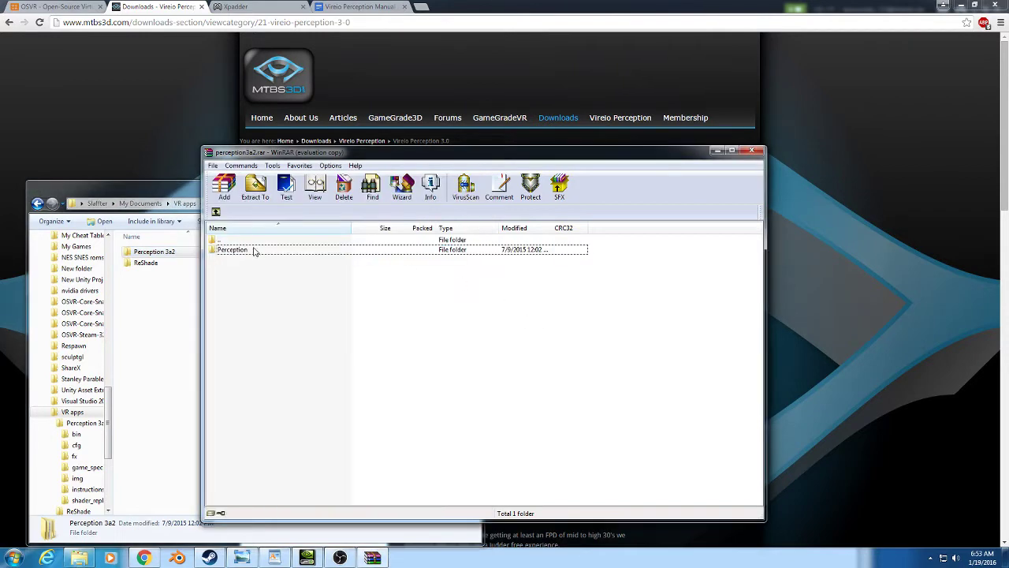
{"action": "left_click_drag", "start_coordinate": [254, 251], "coordinate": [144, 338]}
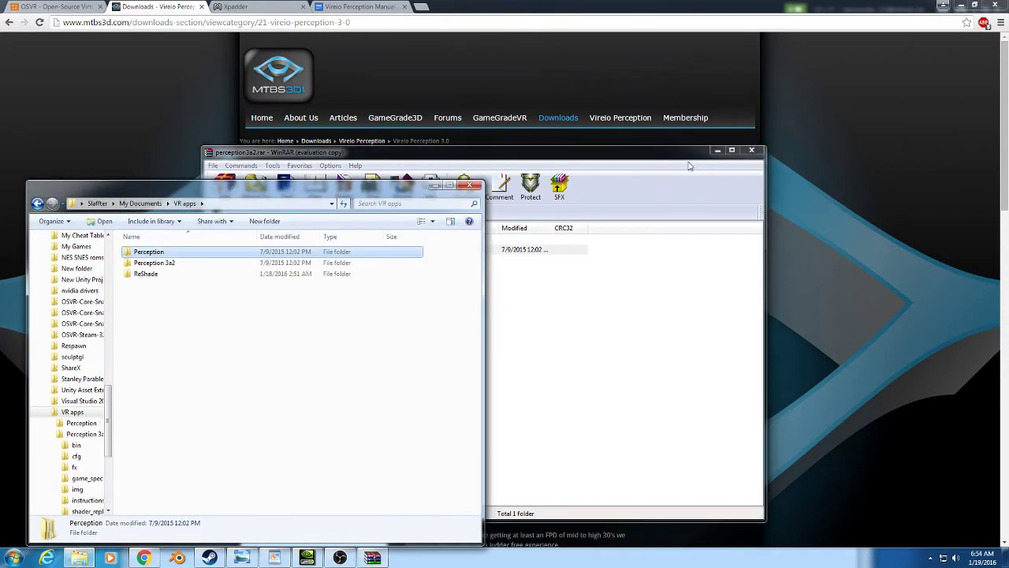
{"action": "left_click", "coordinate": [752, 150]}
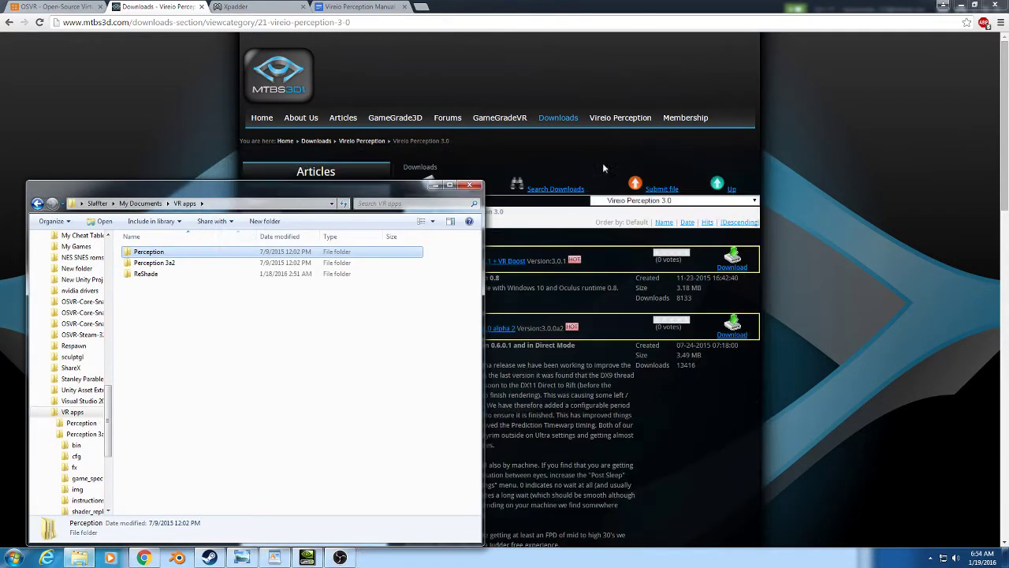
Open the instructions subfolder of the extracted Perception folder and select the Vireio Perception Live Manual shortcut.
{"action": "double_click", "coordinate": [149, 251]}
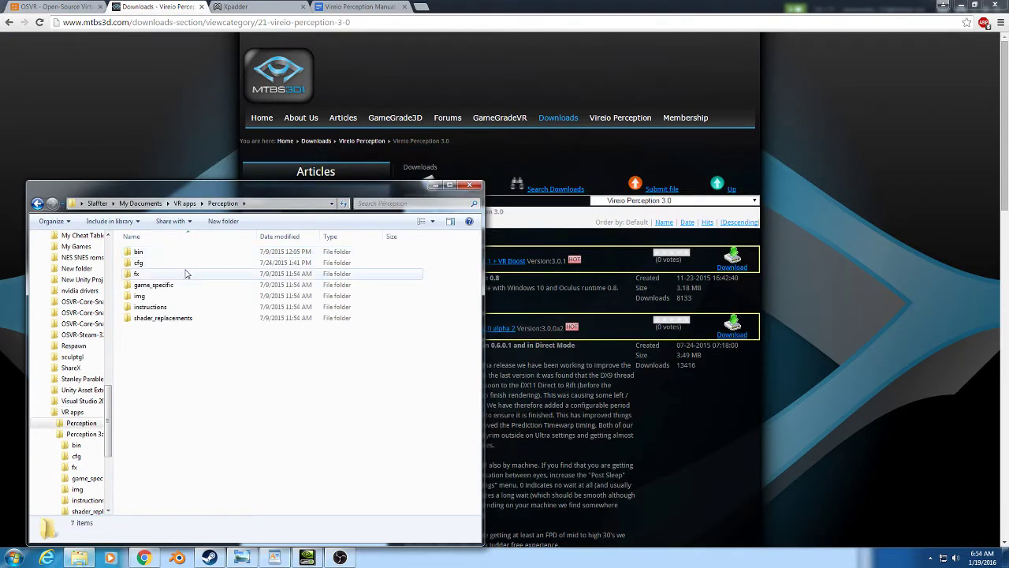
{"action": "double_click", "coordinate": [158, 308]}
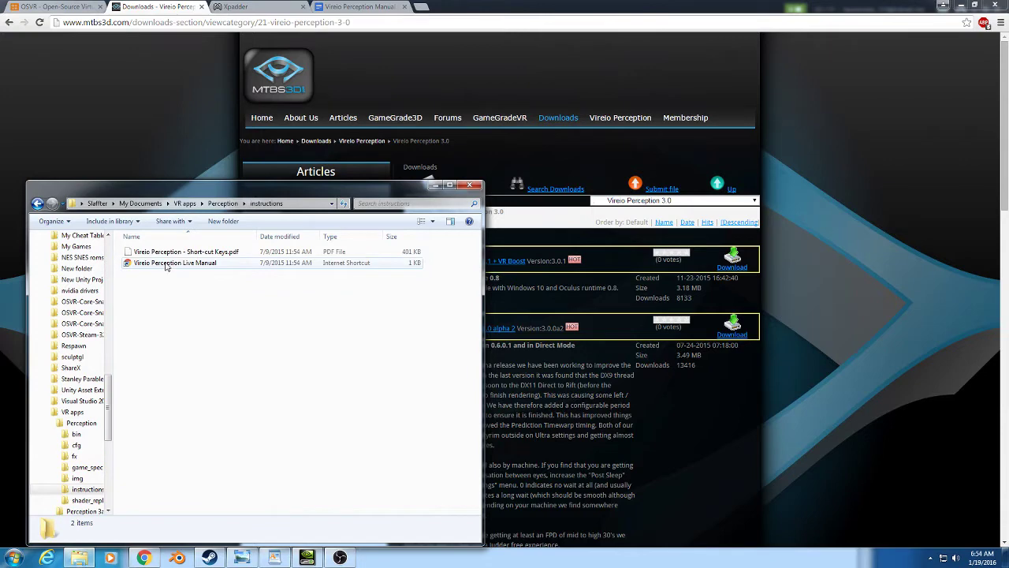
{"action": "left_click", "coordinate": [166, 264]}
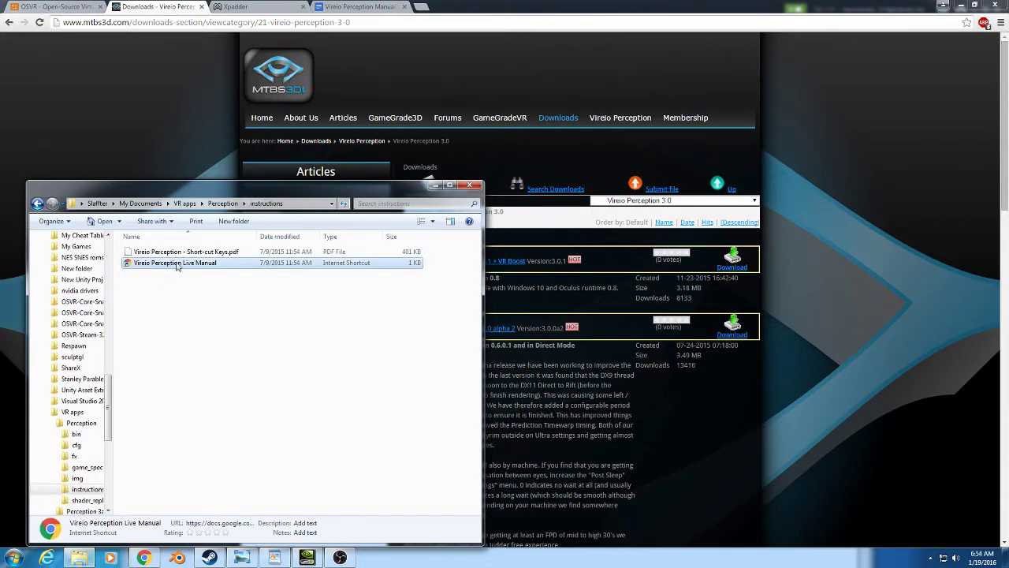
Look through the Vireio Perception Manual in Chrome and highlight the Vireio DLL Symlink Installer entry in its table of contents.
{"action": "left_click", "coordinate": [358, 6]}
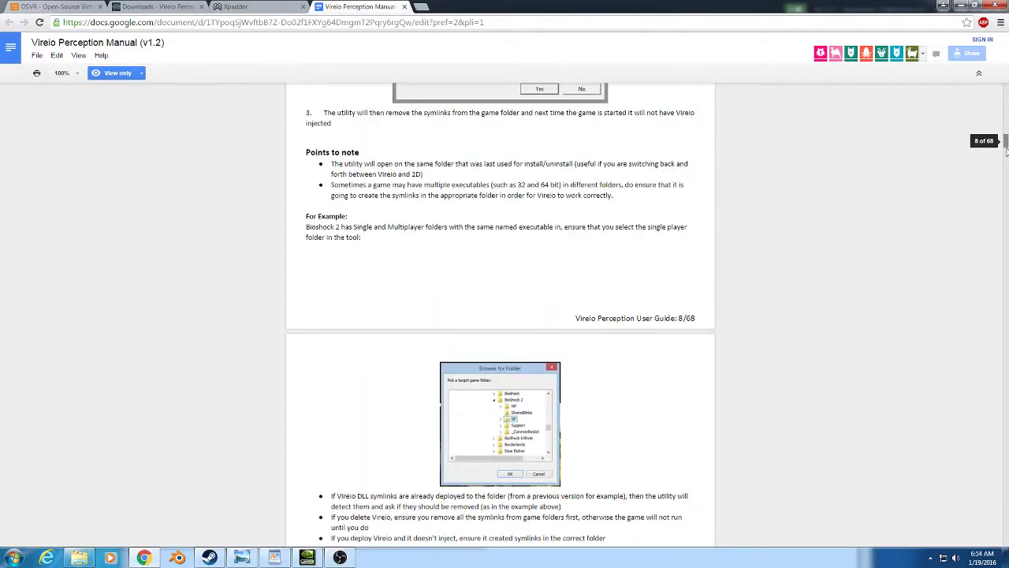
{"action": "scroll", "coordinate": [654, 223], "scroll_direction": "up", "scroll_amount": 5}
{"action": "scroll", "coordinate": [653, 223], "scroll_direction": "up", "scroll_amount": 15}
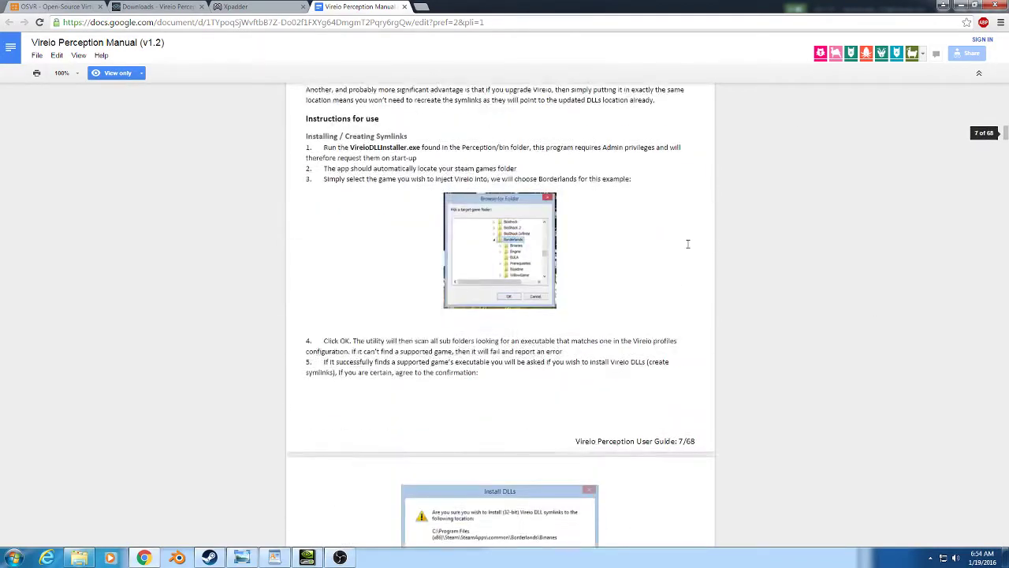
{"action": "scroll", "coordinate": [808, 318], "scroll_direction": "up", "scroll_amount": 20}
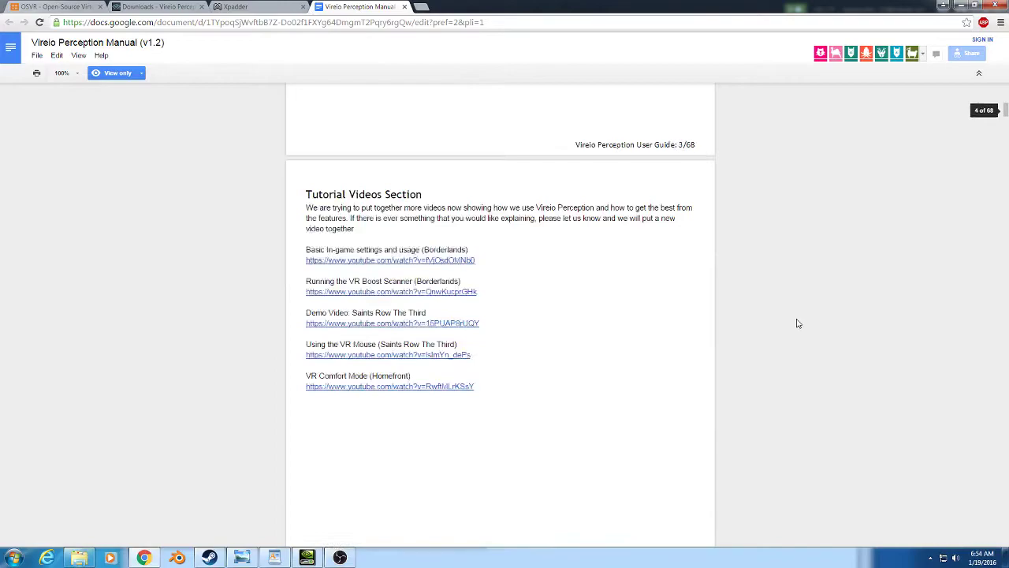
{"action": "scroll", "coordinate": [739, 338], "scroll_direction": "up", "scroll_amount": 8}
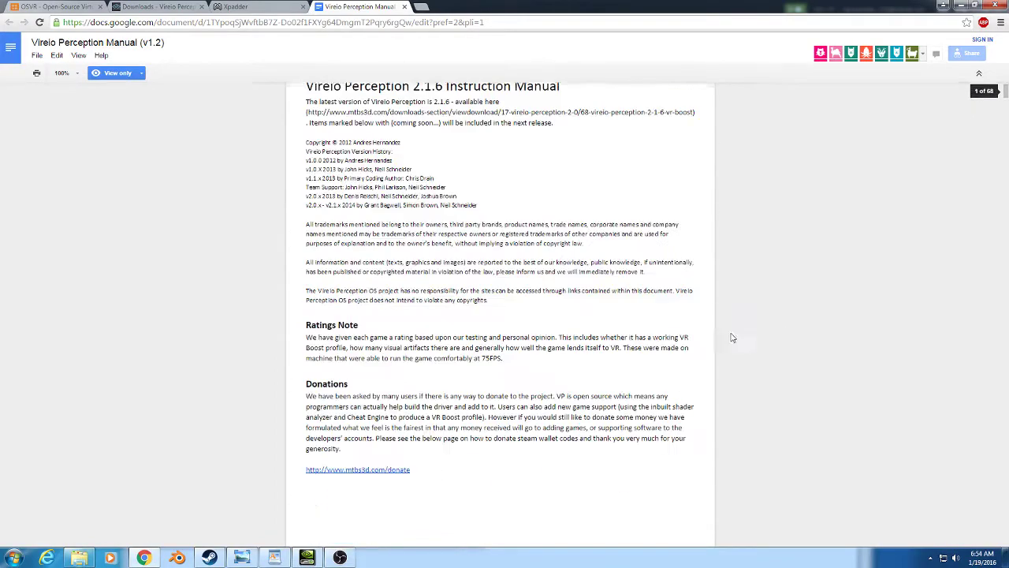
{"action": "scroll", "coordinate": [420, 386], "scroll_direction": "down", "scroll_amount": 6}
{"action": "scroll", "coordinate": [420, 386], "scroll_direction": "down", "scroll_amount": 2}
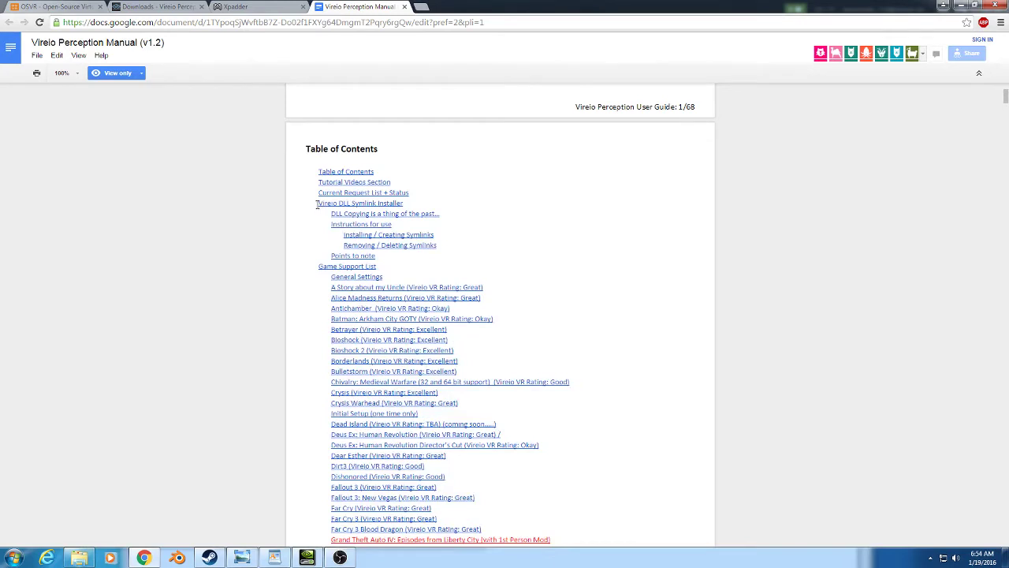
{"action": "left_click_drag", "start_coordinate": [318, 205], "coordinate": [405, 203]}
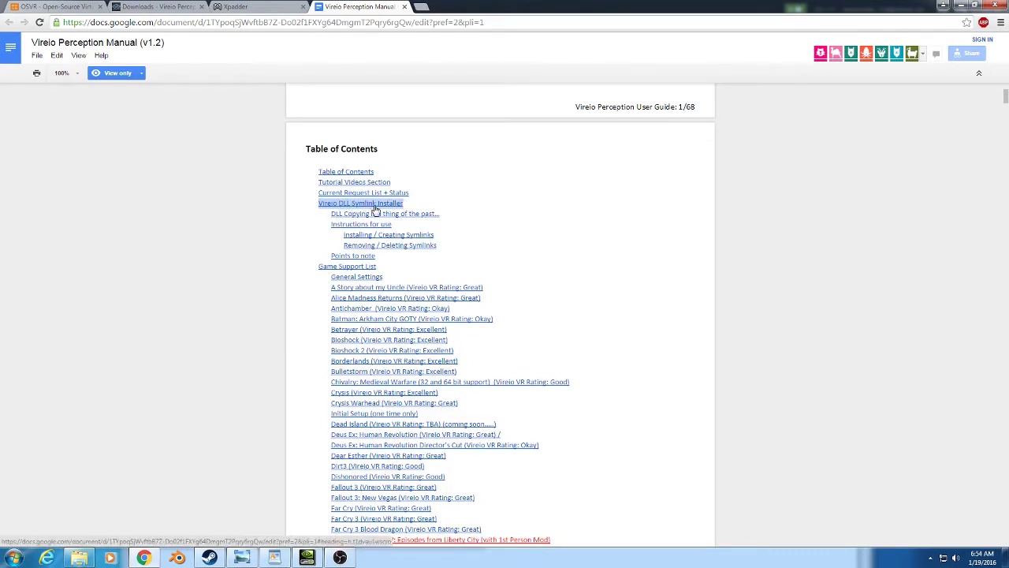
Read the manual's Vireio DLL Symlink Installer section, highlighting VireioDLLInstaller.exe, the Perception/bin folder and the admin privileges requirement.
{"action": "scroll", "coordinate": [397, 284], "scroll_direction": "down", "scroll_amount": 15}
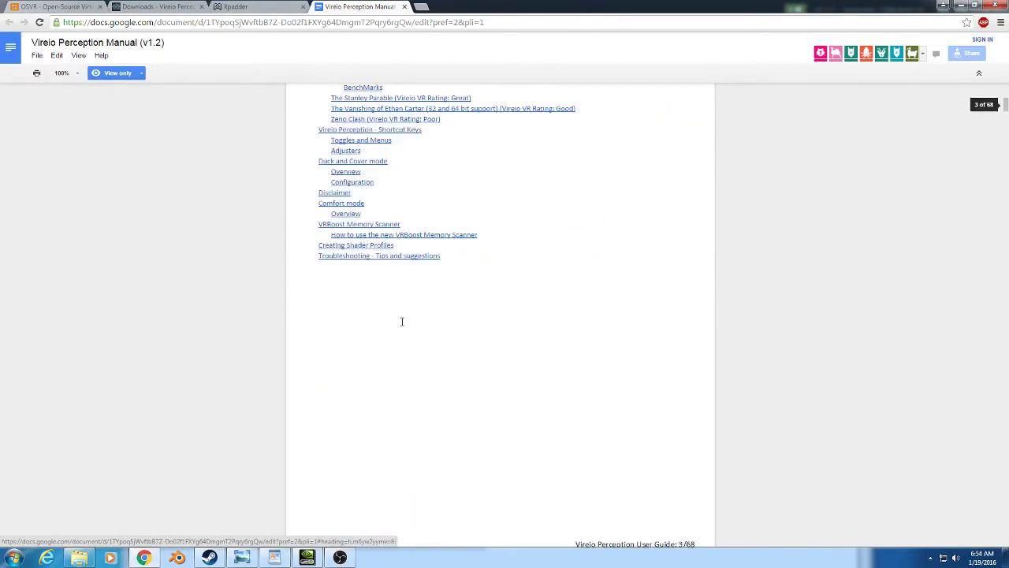
{"action": "scroll", "coordinate": [402, 322], "scroll_direction": "down", "scroll_amount": 15}
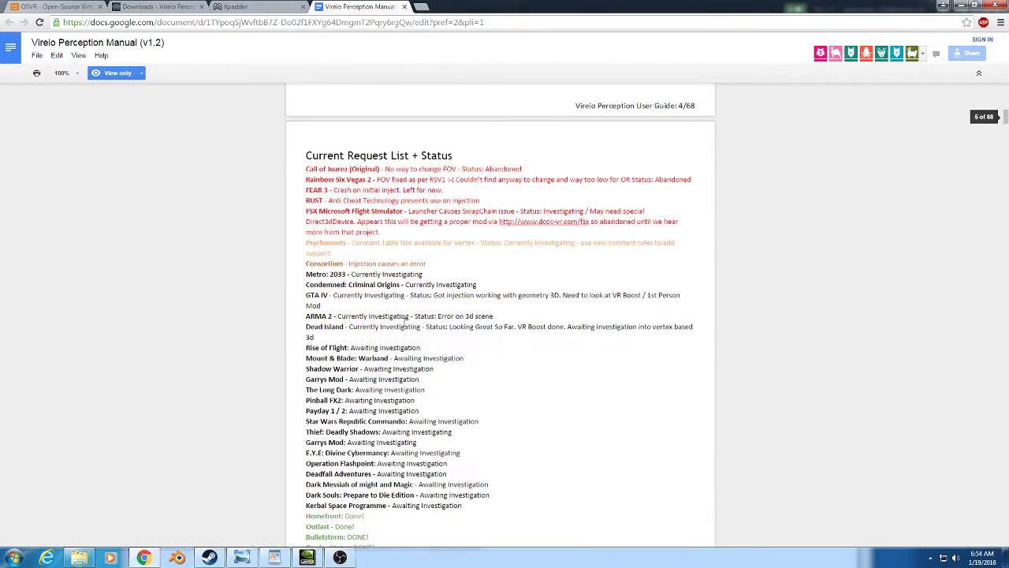
{"action": "scroll", "coordinate": [404, 321], "scroll_direction": "down", "scroll_amount": 10}
{"action": "scroll", "coordinate": [404, 322], "scroll_direction": "down", "scroll_amount": 10}
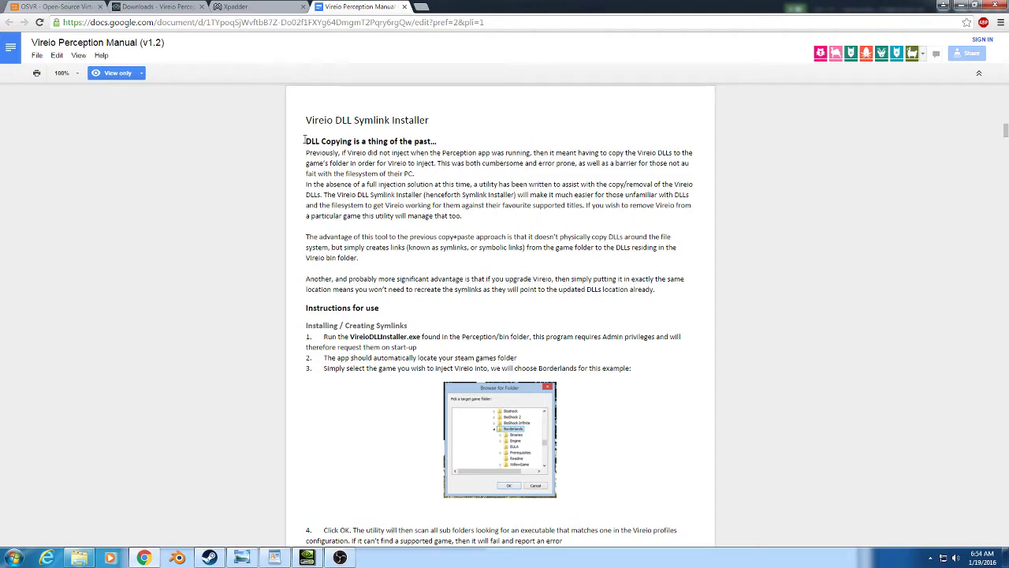
{"action": "left_click_drag", "start_coordinate": [304, 140], "coordinate": [350, 145]}
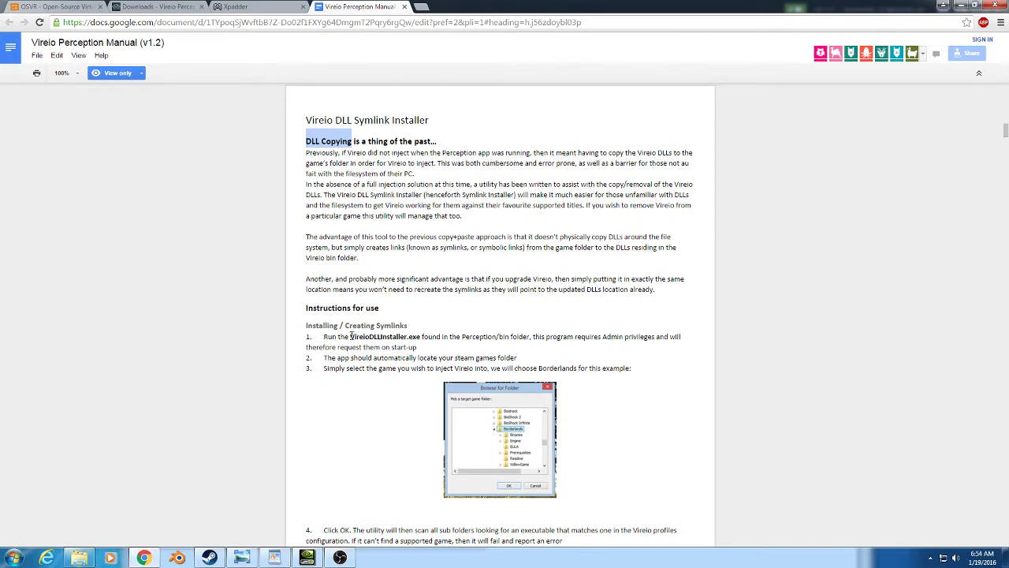
{"action": "left_click_drag", "start_coordinate": [350, 335], "coordinate": [409, 336]}
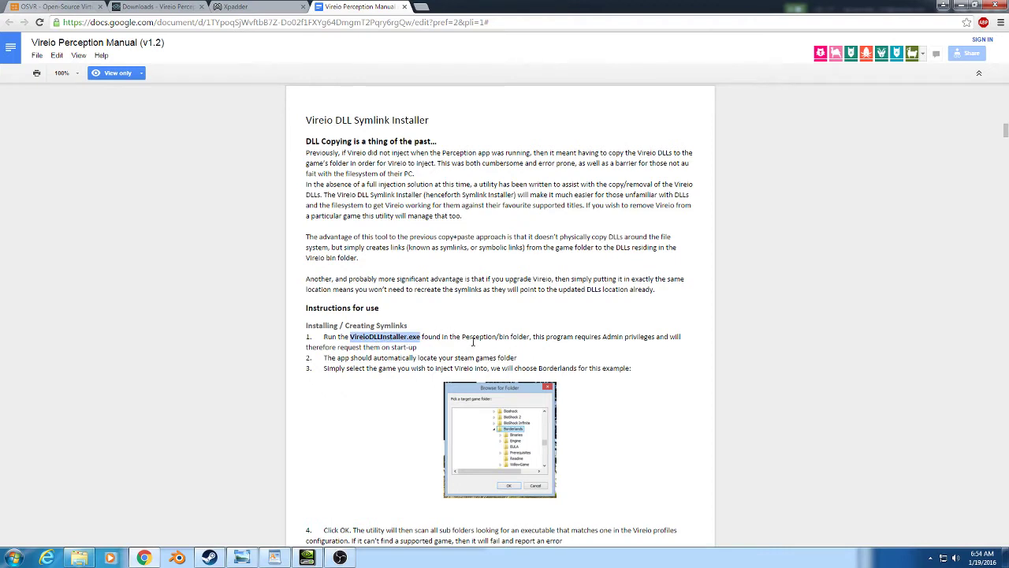
{"action": "left_click_drag", "start_coordinate": [462, 336], "coordinate": [530, 337]}
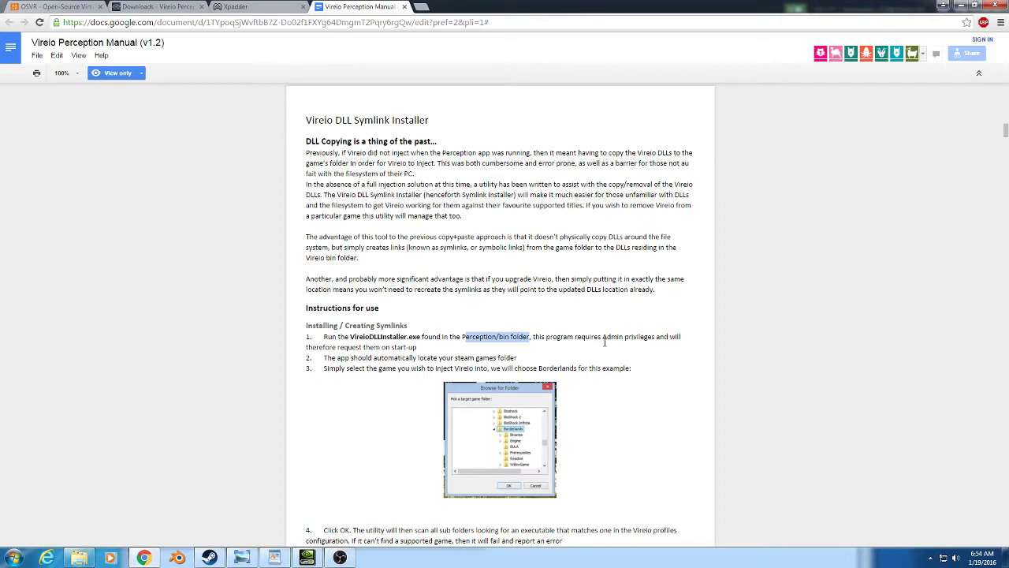
{"action": "left_click_drag", "start_coordinate": [602, 337], "coordinate": [654, 338]}
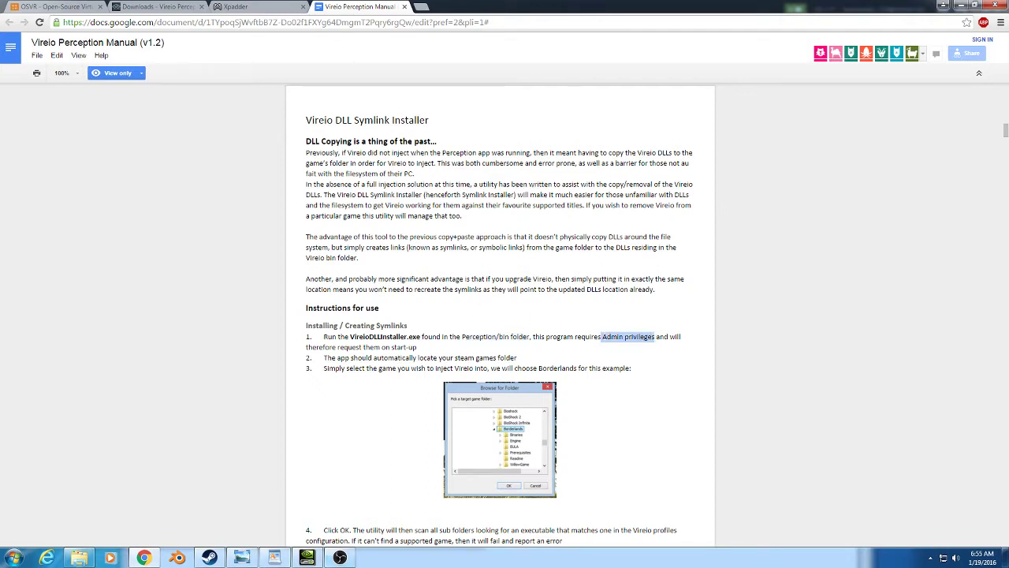
Switch to the File Explorer window, open the bin subfolder of the Perception folder, and reposition the window over the manual.
{"action": "left_click", "coordinate": [79, 557]}
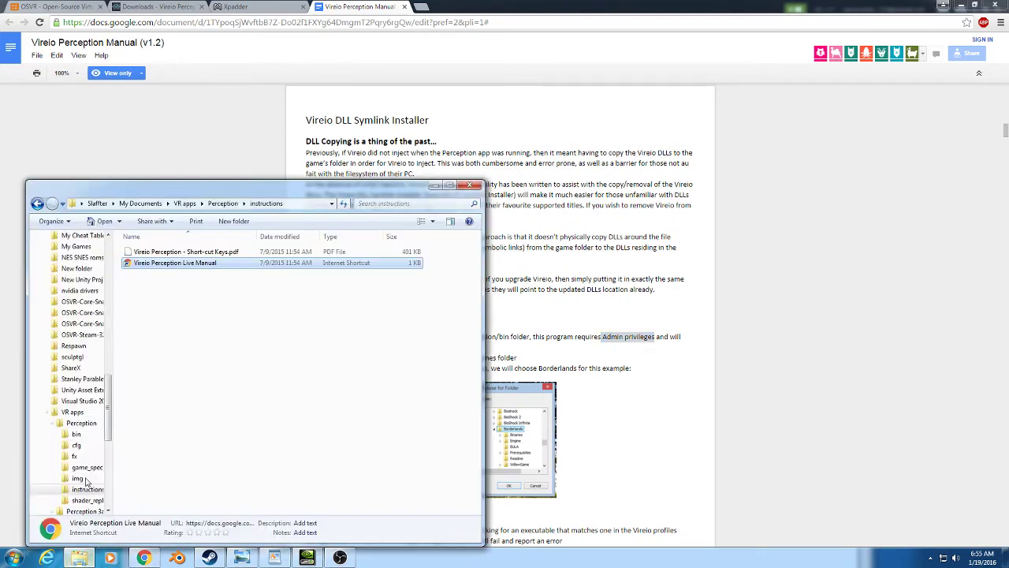
{"action": "left_click", "coordinate": [434, 185]}
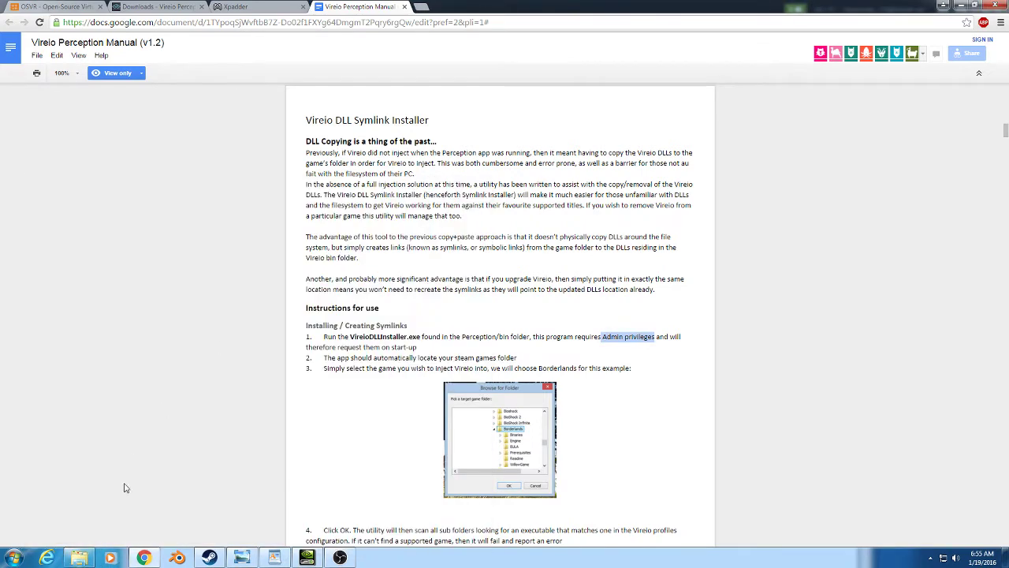
{"action": "left_click", "coordinate": [78, 557]}
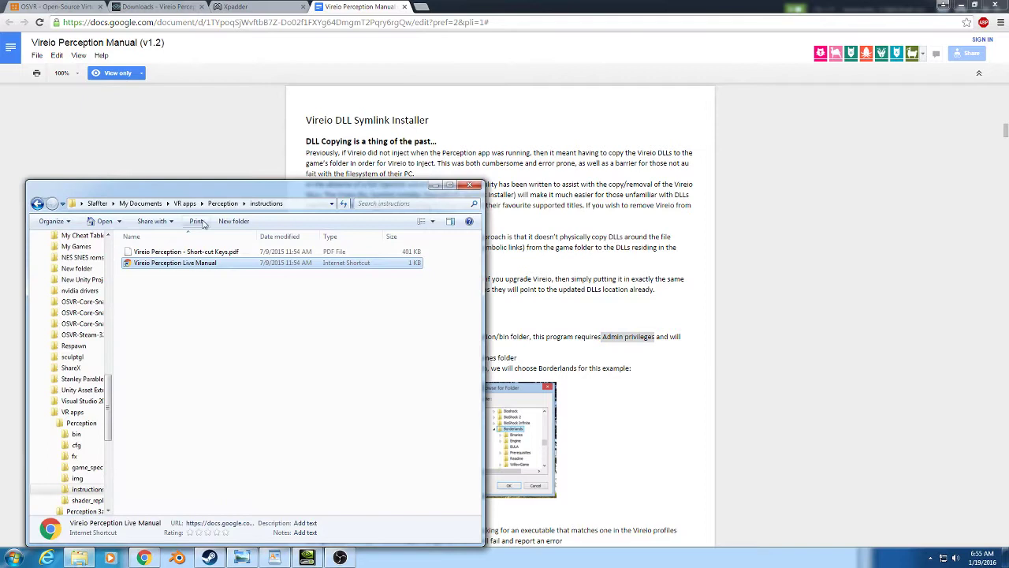
{"action": "left_click", "coordinate": [222, 204]}
{"action": "double_click", "coordinate": [156, 252]}
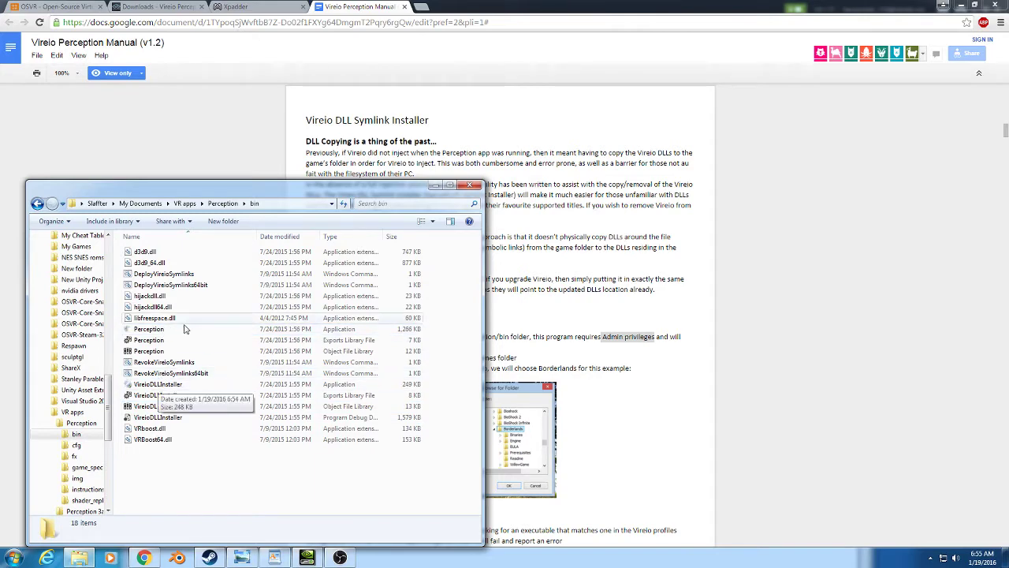
{"action": "left_click_drag", "start_coordinate": [238, 193], "coordinate": [313, 140]}
Run VireioDLLInstaller, accept its notices, browse the Steam game folders around Counter-Strike Global Offensive in the target picker, and cancel the selection.
{"action": "left_click", "coordinate": [239, 332]}
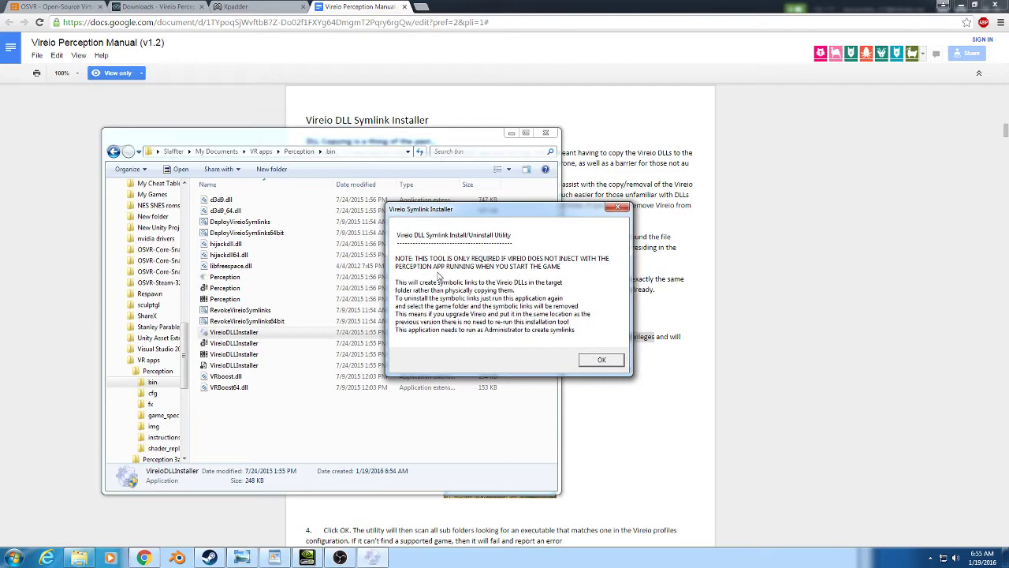
{"action": "left_click", "coordinate": [601, 360]}
{"action": "left_click", "coordinate": [602, 360]}
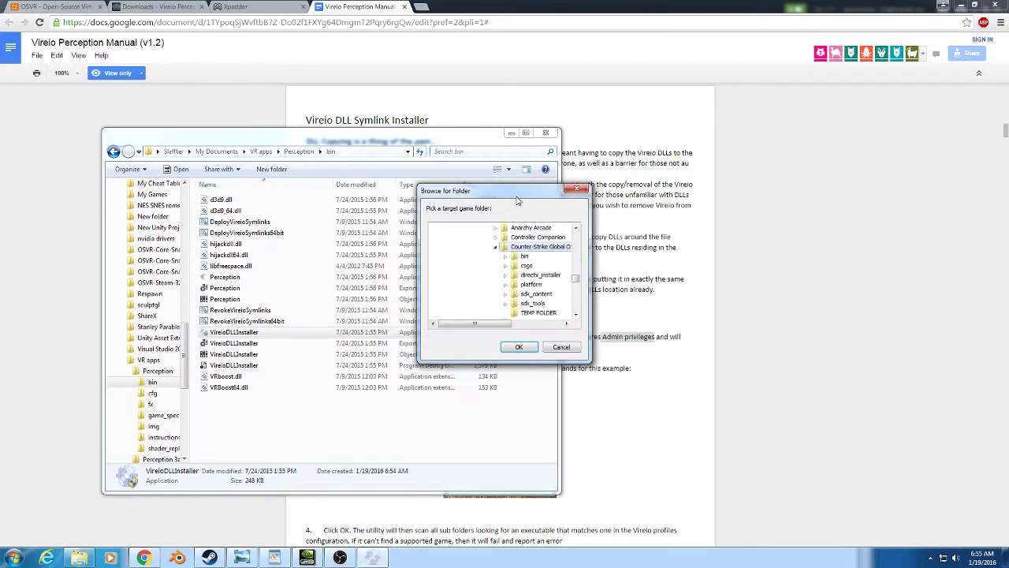
{"action": "left_click_drag", "start_coordinate": [517, 201], "coordinate": [470, 222]}
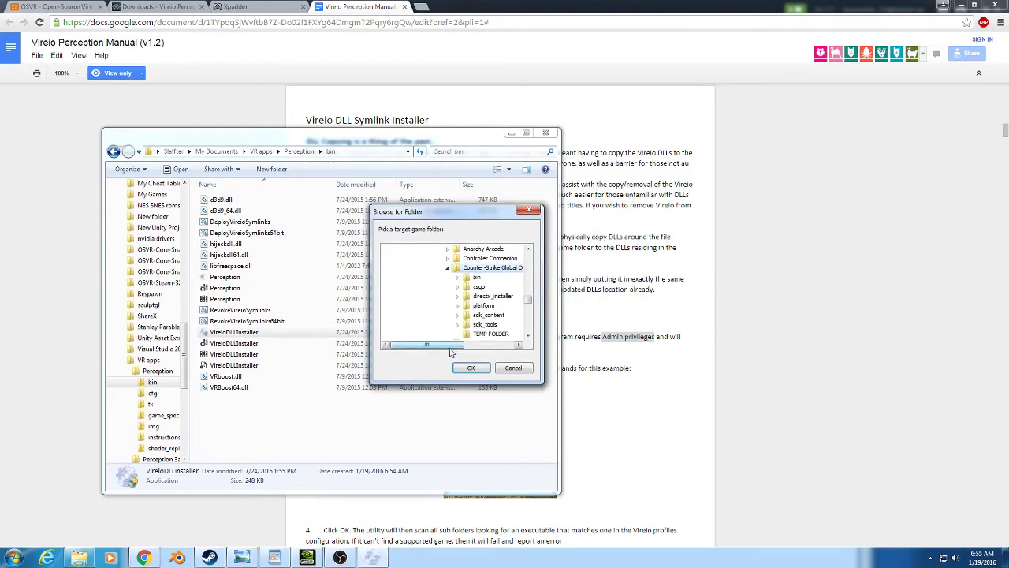
{"action": "left_click_drag", "start_coordinate": [447, 350], "coordinate": [475, 333]}
{"action": "scroll", "coordinate": [475, 332], "scroll_direction": "up", "scroll_amount": 6}
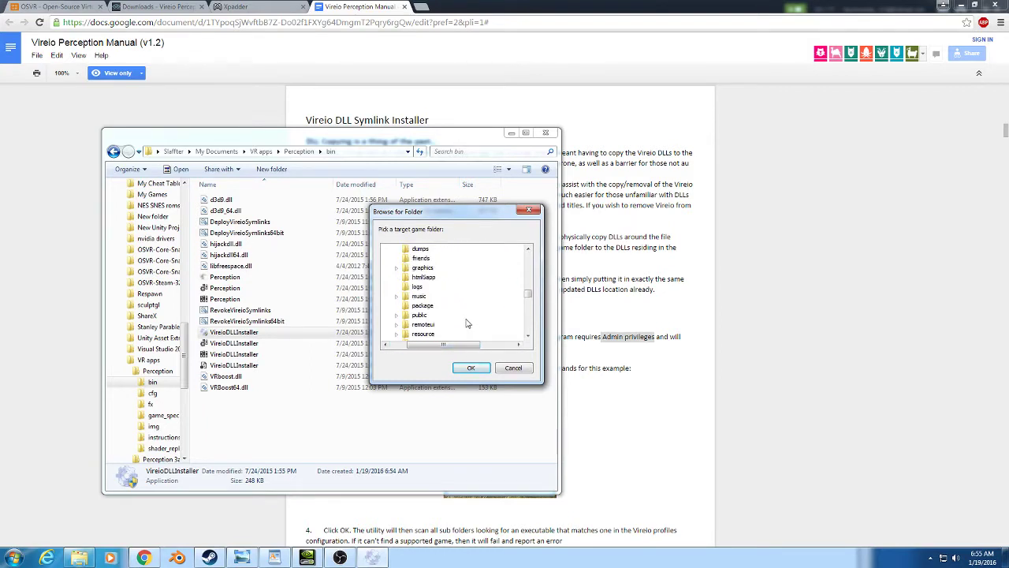
{"action": "scroll", "coordinate": [475, 331], "scroll_direction": "up", "scroll_amount": 5}
{"action": "scroll", "coordinate": [469, 319], "scroll_direction": "down", "scroll_amount": 2}
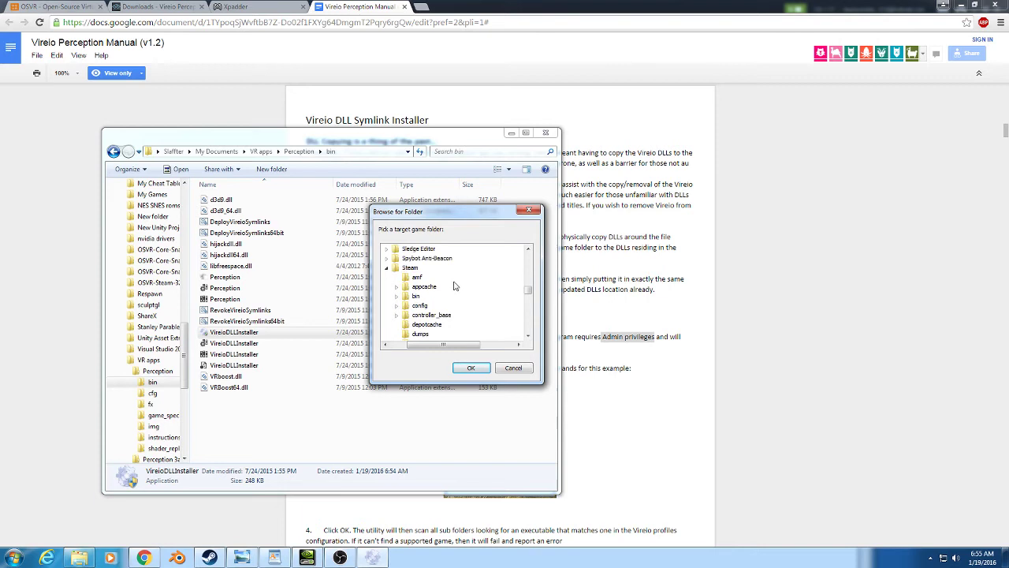
{"action": "scroll", "coordinate": [426, 272], "scroll_direction": "down", "scroll_amount": 6}
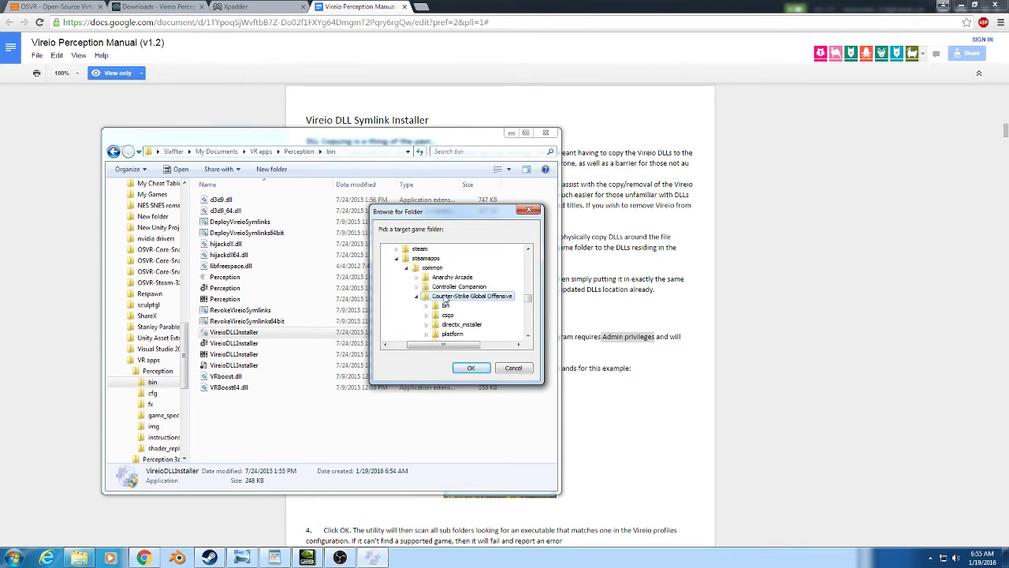
{"action": "scroll", "coordinate": [476, 296], "scroll_direction": "down", "scroll_amount": 2}
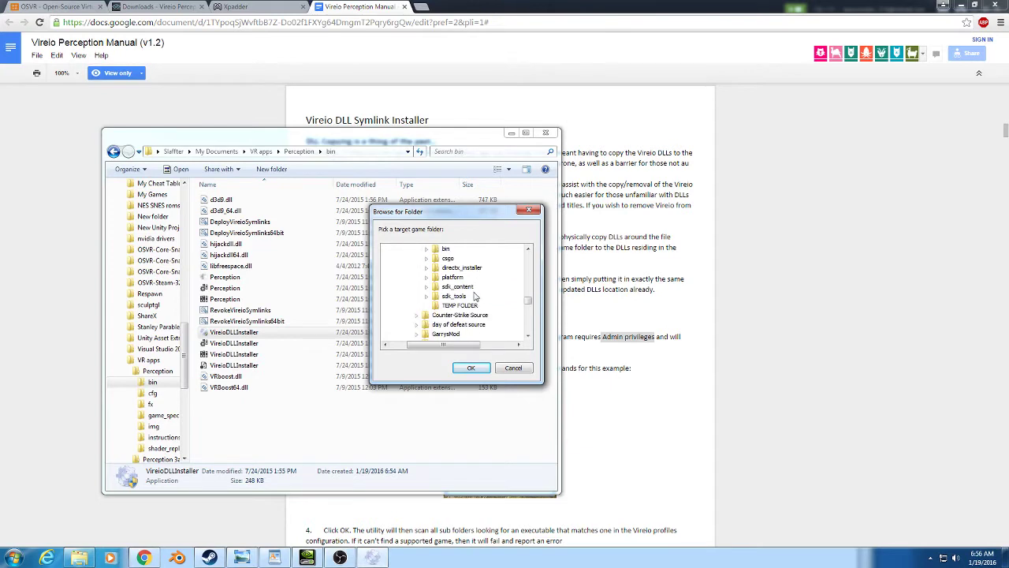
{"action": "scroll", "coordinate": [476, 297], "scroll_direction": "up", "scroll_amount": 1}
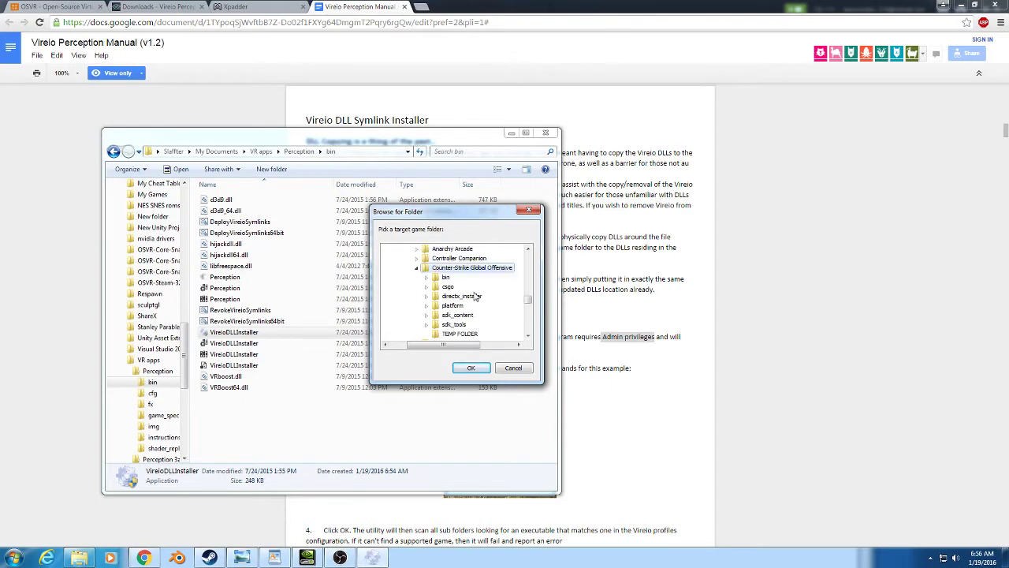
{"action": "left_click", "coordinate": [513, 367]}
Dismiss the leftover installer prompt, open the cfg subfolder of the Perception folder, and open the profiles XML file in Notepad++.
{"action": "left_click", "coordinate": [299, 150]}
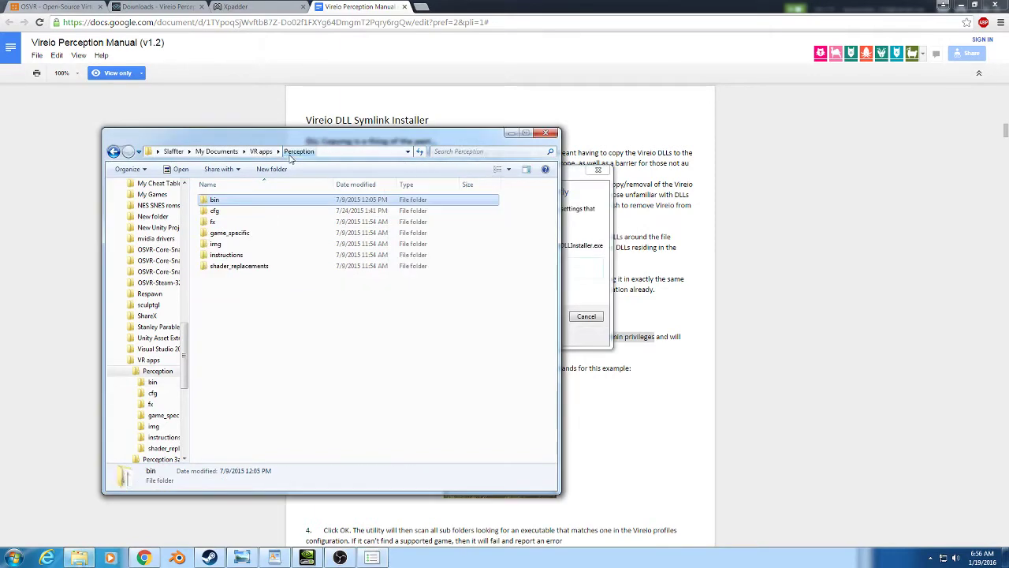
{"action": "left_click", "coordinate": [599, 172]}
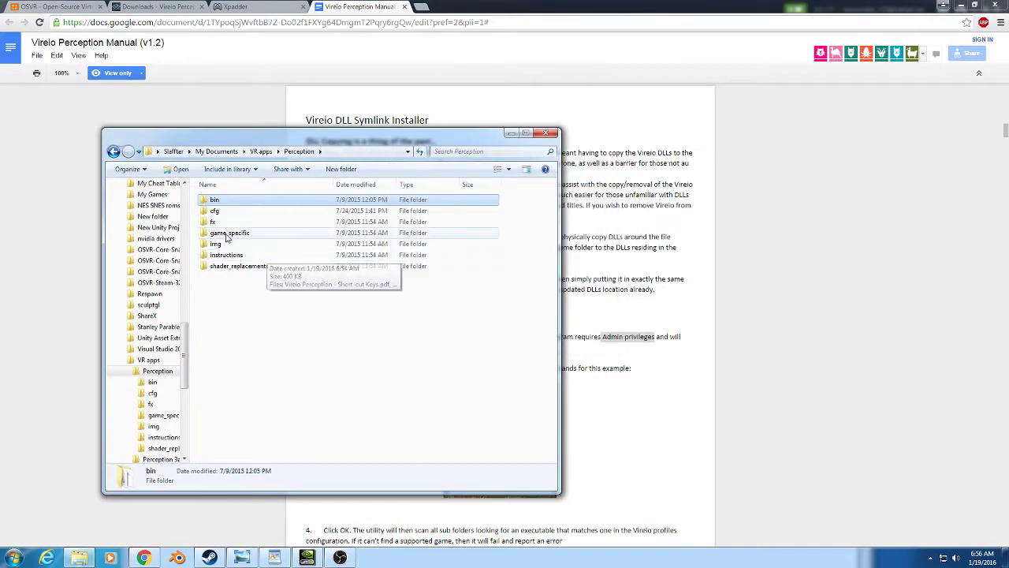
{"action": "left_click", "coordinate": [218, 211]}
{"action": "double_click", "coordinate": [219, 212]}
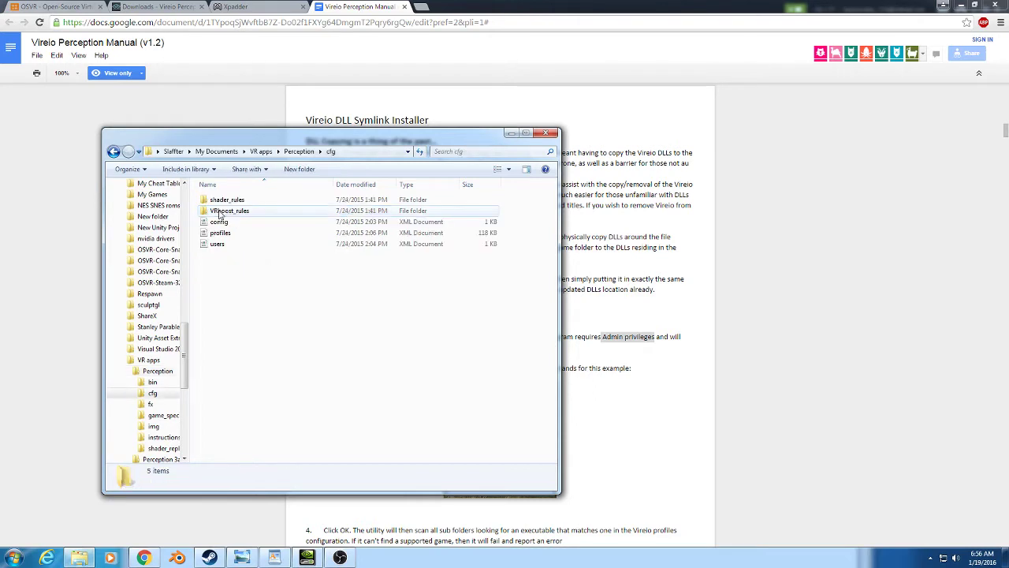
{"action": "right_click", "coordinate": [229, 235]}
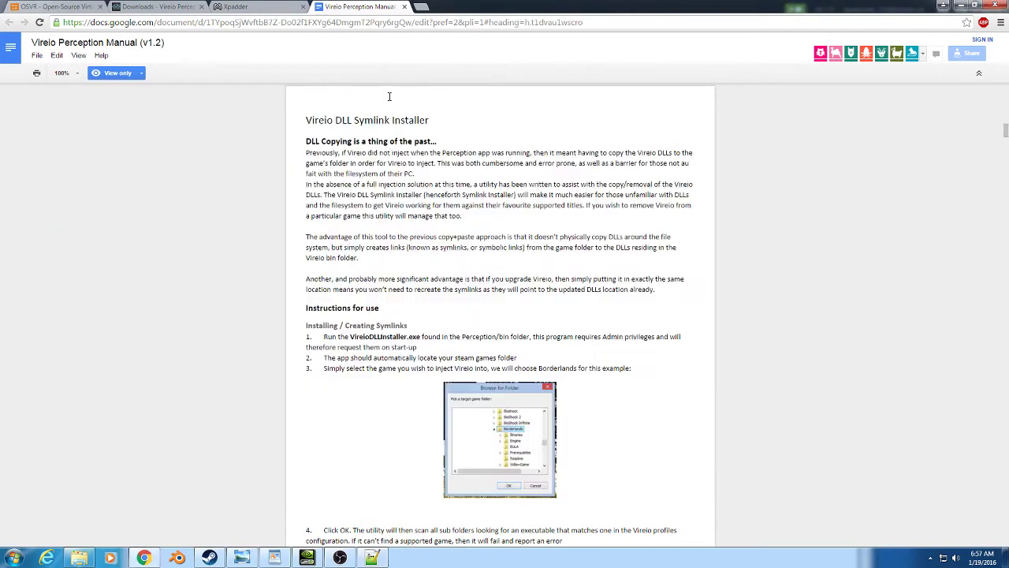
Look through the manual's game setup pages, from the general display settings to the Betrayer and Bioshock entries.
{"action": "scroll", "coordinate": [412, 213], "scroll_direction": "down", "scroll_amount": 15}
{"action": "scroll", "coordinate": [416, 229], "scroll_direction": "down", "scroll_amount": 20}
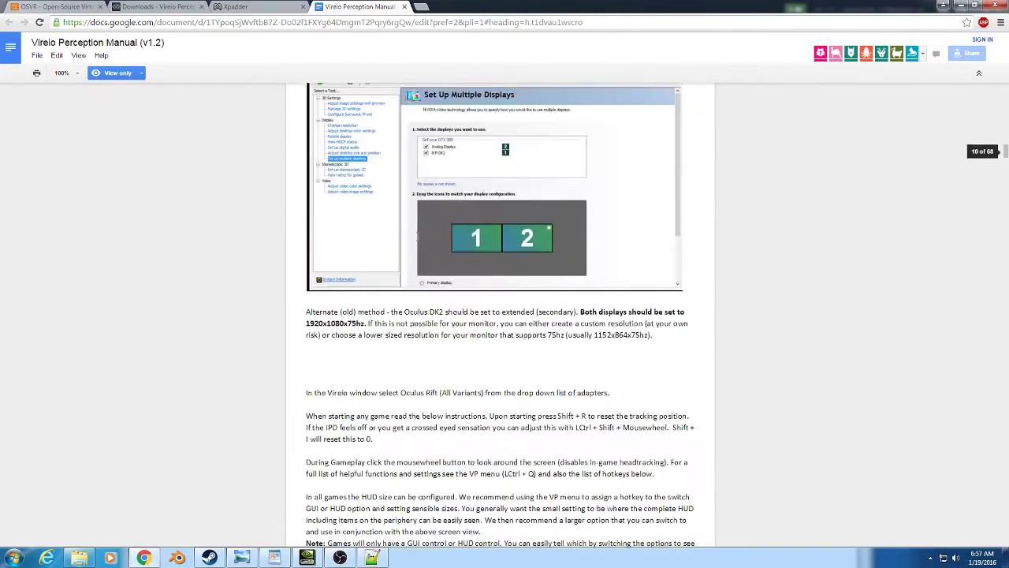
{"action": "scroll", "coordinate": [418, 237], "scroll_direction": "down", "scroll_amount": 12}
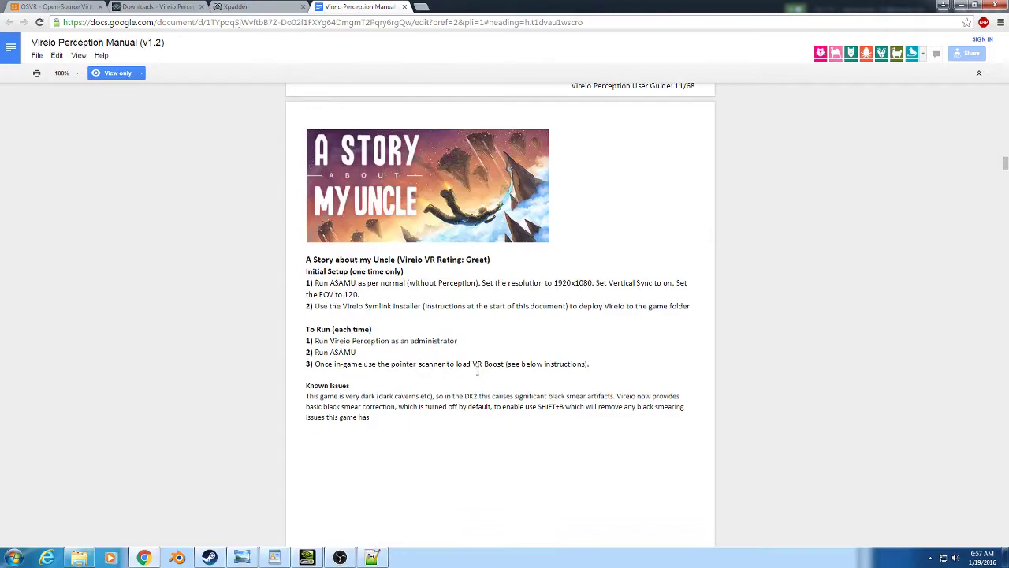
{"action": "scroll", "coordinate": [477, 368], "scroll_direction": "down", "scroll_amount": 20}
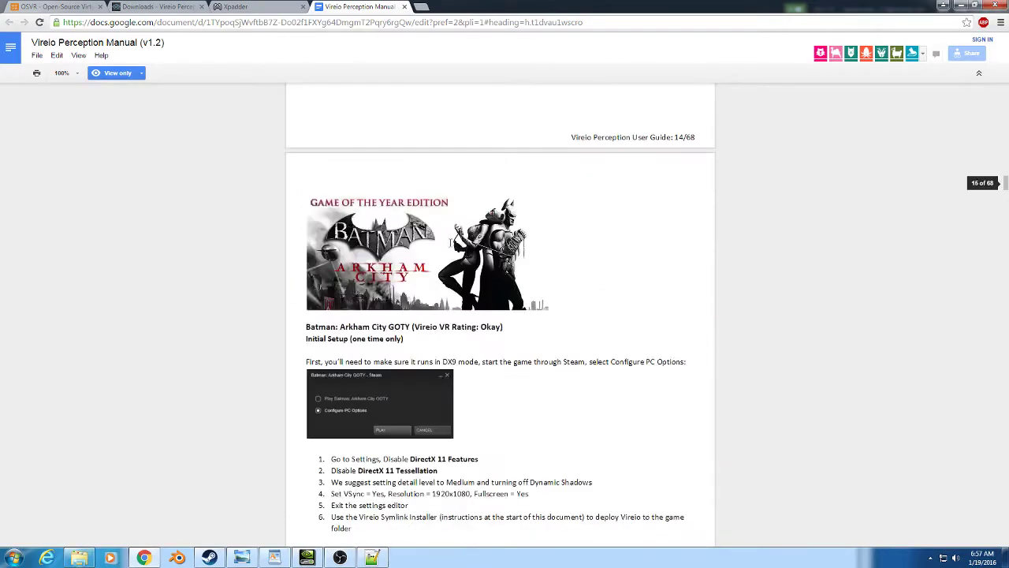
{"action": "scroll", "coordinate": [451, 243], "scroll_direction": "down", "scroll_amount": 20}
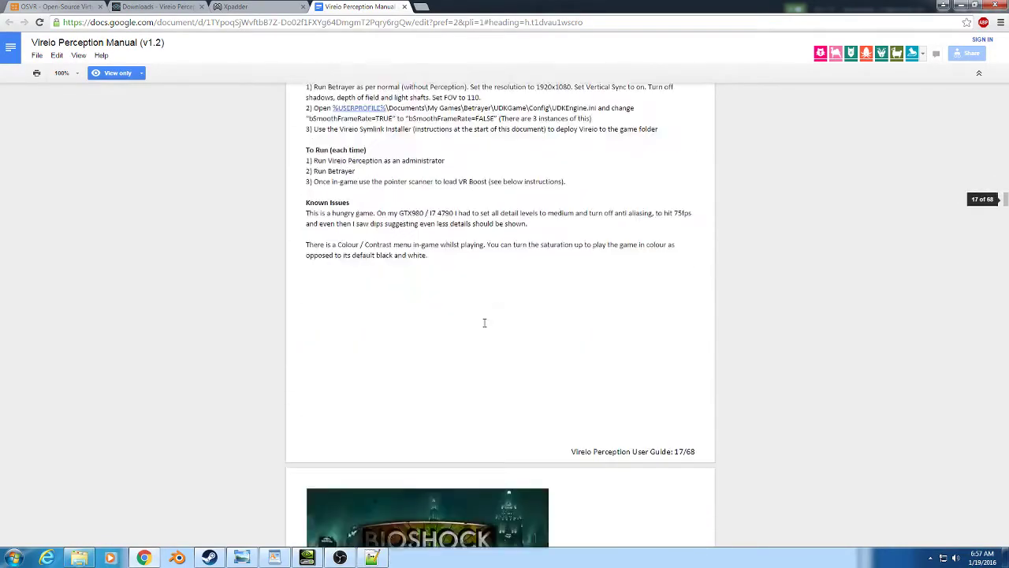
{"action": "scroll", "coordinate": [484, 323], "scroll_direction": "up", "scroll_amount": 1}
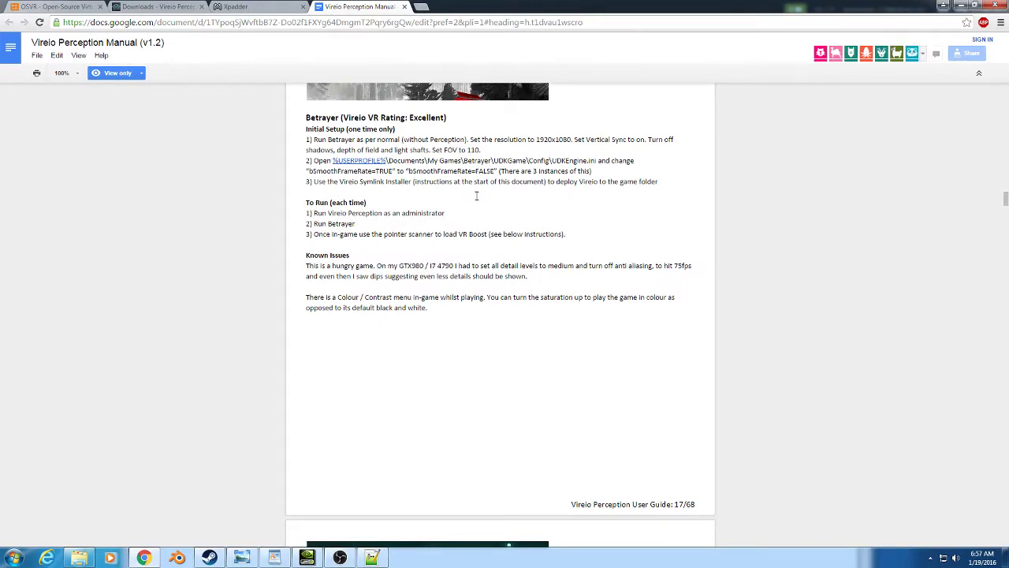
{"action": "scroll", "coordinate": [430, 188], "scroll_direction": "down", "scroll_amount": 10}
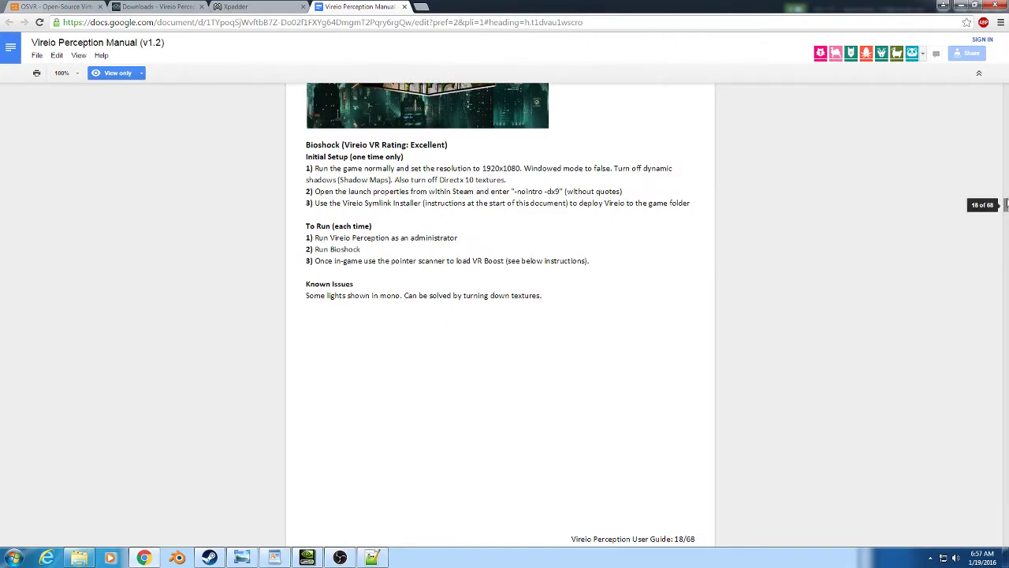
Go back to the symlink pages of the manual and review the removal instructions and points to note.
{"action": "left_click_drag", "start_coordinate": [1006, 205], "coordinate": [1006, 147]}
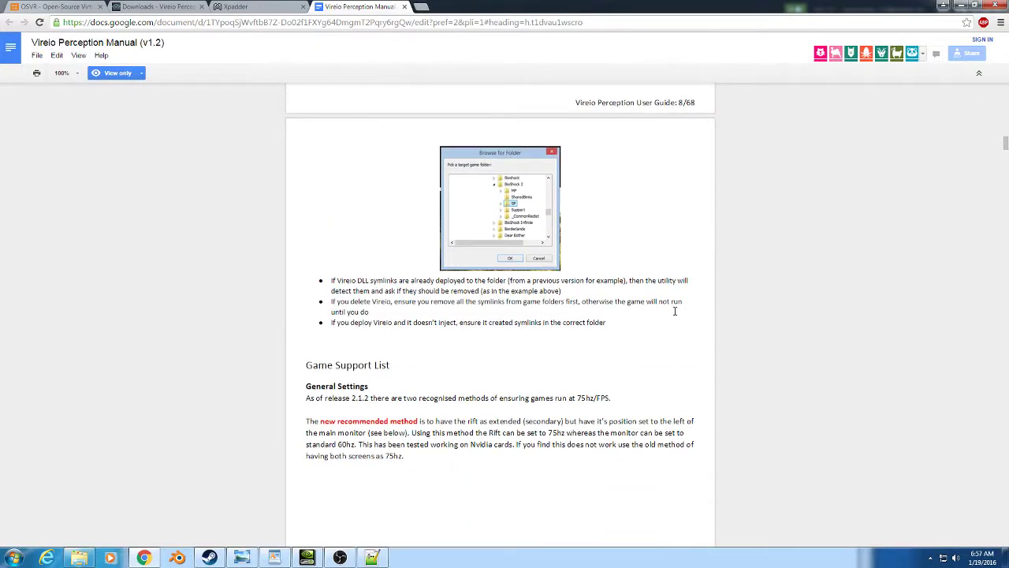
{"action": "scroll", "coordinate": [666, 306], "scroll_direction": "up", "scroll_amount": 1}
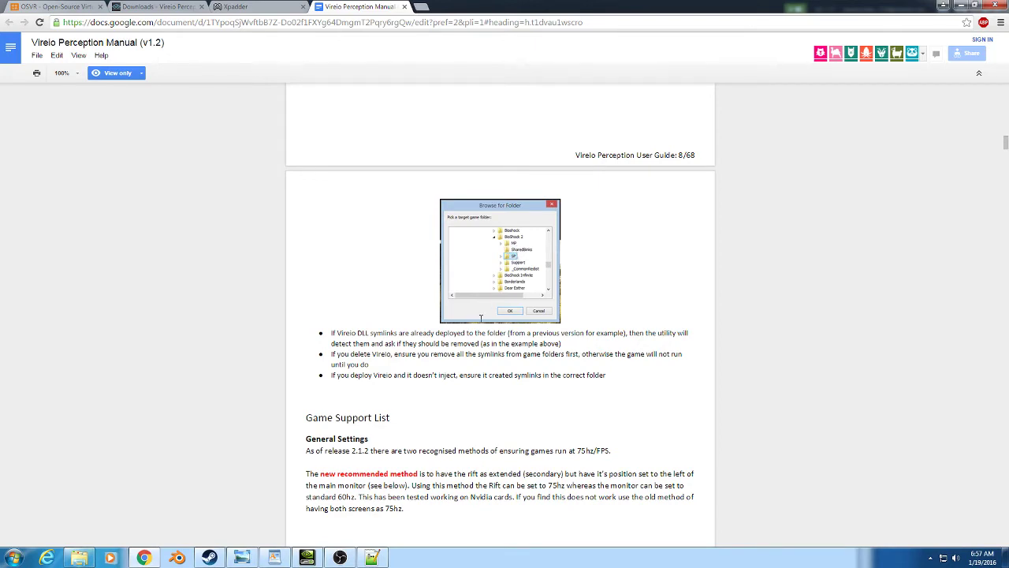
{"action": "scroll", "coordinate": [454, 339], "scroll_direction": "down", "scroll_amount": 1}
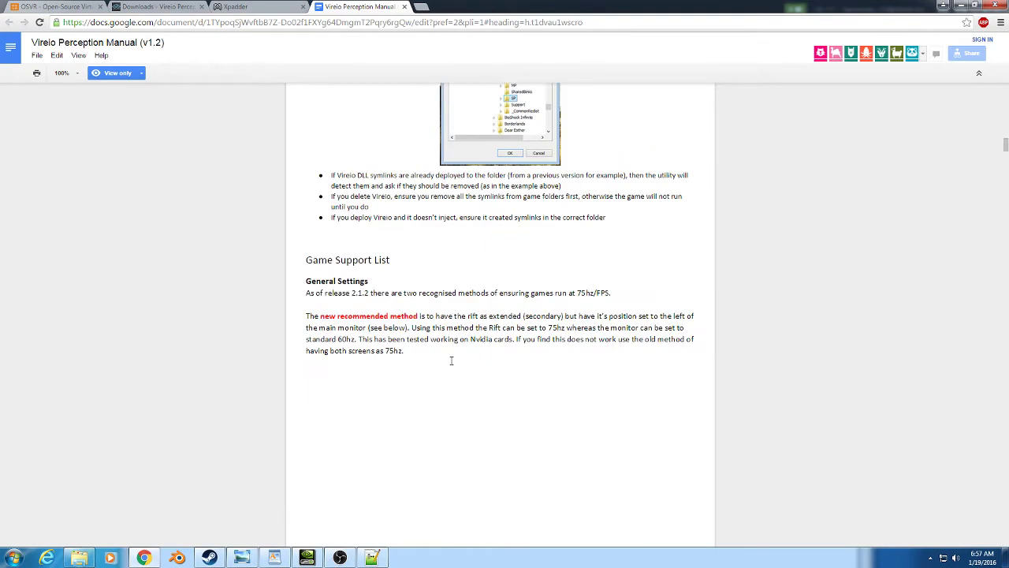
{"action": "scroll", "coordinate": [453, 300], "scroll_direction": "up", "scroll_amount": 10}
{"action": "scroll", "coordinate": [479, 375], "scroll_direction": "down", "scroll_amount": 1}
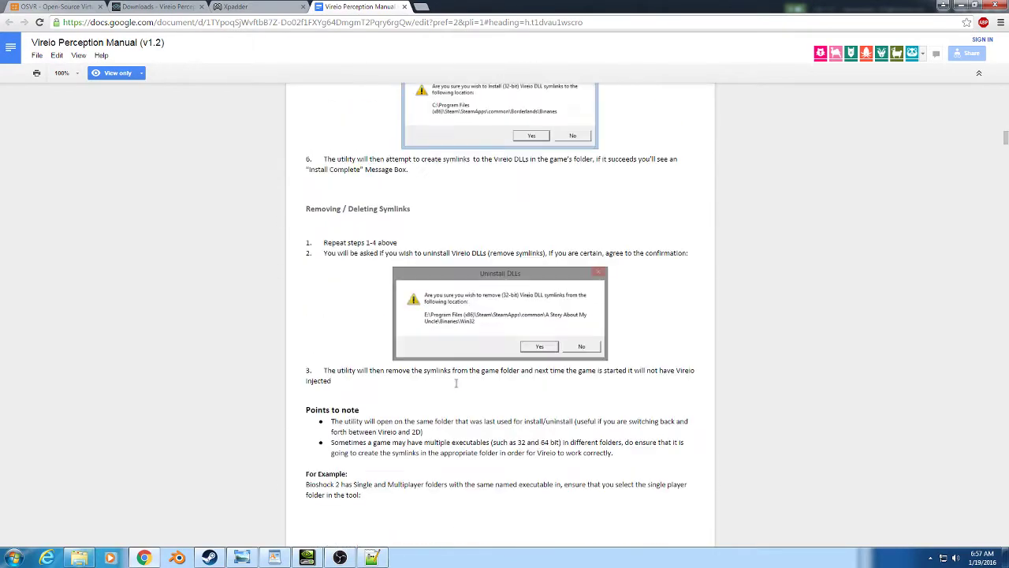
Check the CSGO profile line in profiles.xml in Notepad++, and return to the Game Support List general settings in the Chrome manual.
{"action": "left_click", "coordinate": [372, 558]}
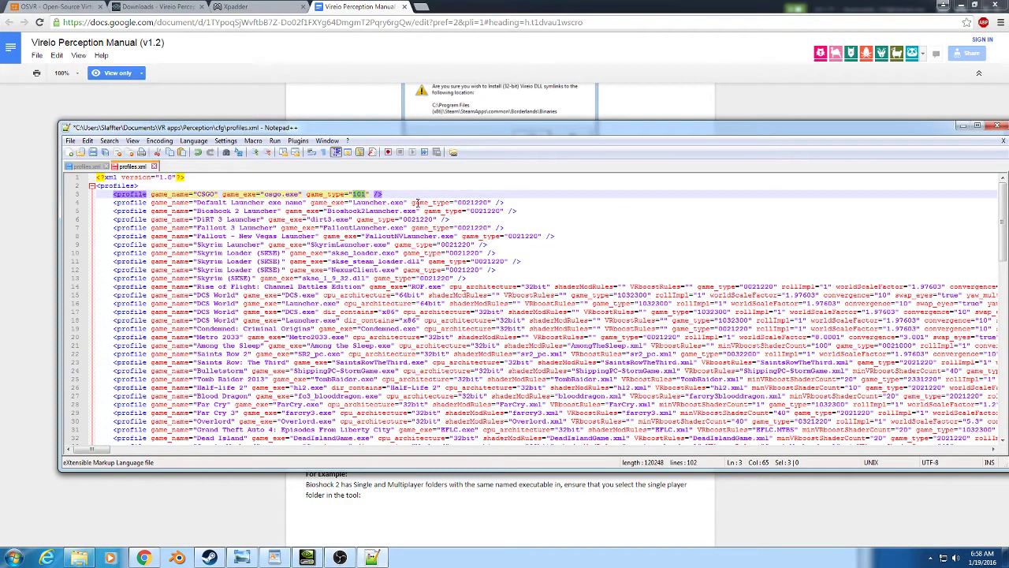
{"action": "left_click", "coordinate": [373, 100]}
{"action": "scroll", "coordinate": [371, 237], "scroll_direction": "down", "scroll_amount": 10}
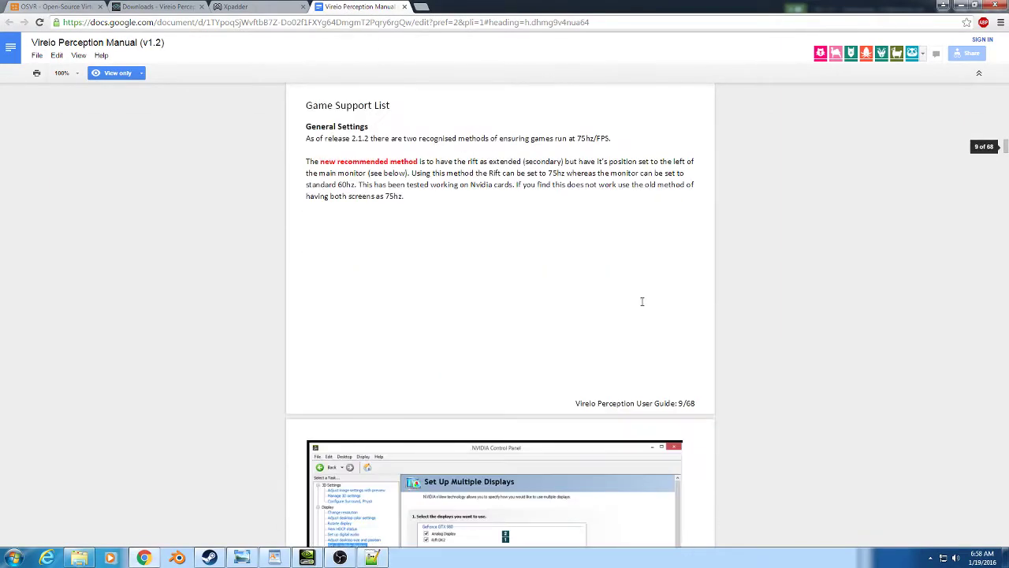
Browse back through the manual's request list, video links and rated game contents, and return to the Vireio DLL Symlink Installer instructions.
{"action": "mouse_move", "coordinate": [1005, 148]}
{"action": "left_mouse_down"}
{"action": "mouse_move", "coordinate": [1005, 288]}
{"action": "mouse_move", "coordinate": [1005, 147]}
{"action": "left_mouse_up"}
{"action": "scroll", "coordinate": [449, 293], "scroll_direction": "up", "scroll_amount": 20}
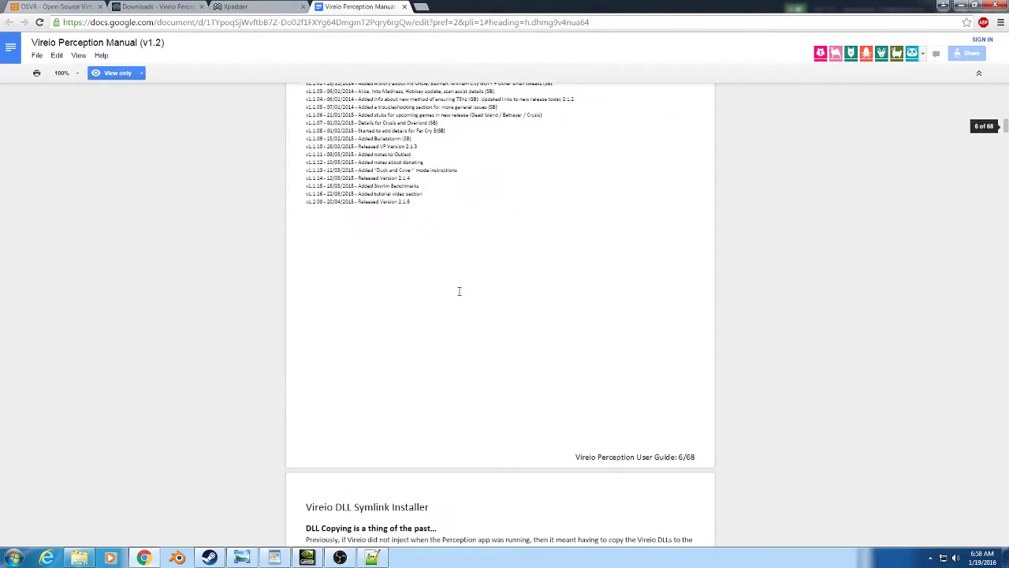
{"action": "scroll", "coordinate": [459, 291], "scroll_direction": "up", "scroll_amount": 10}
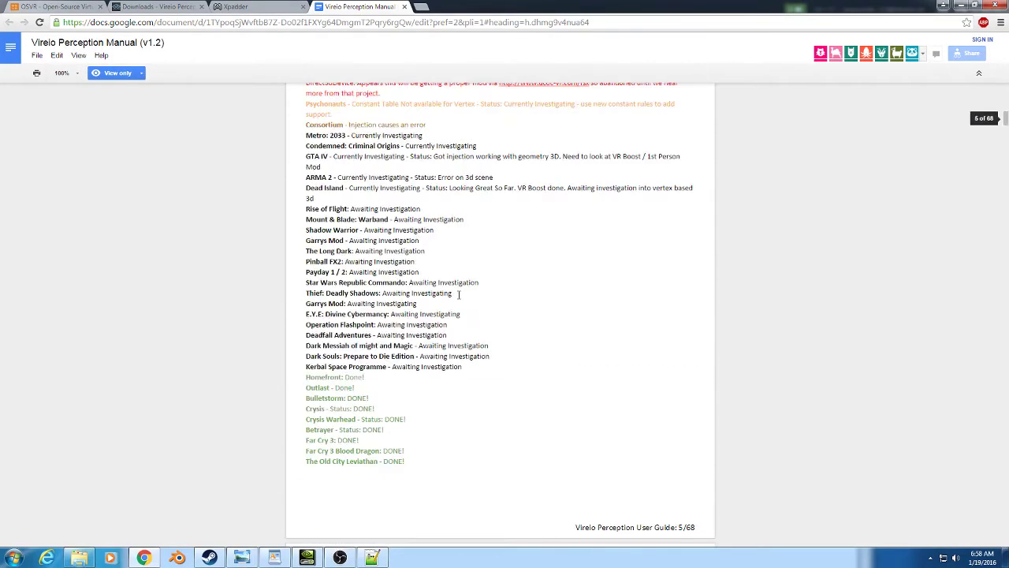
{"action": "scroll", "coordinate": [459, 294], "scroll_direction": "up", "scroll_amount": 10}
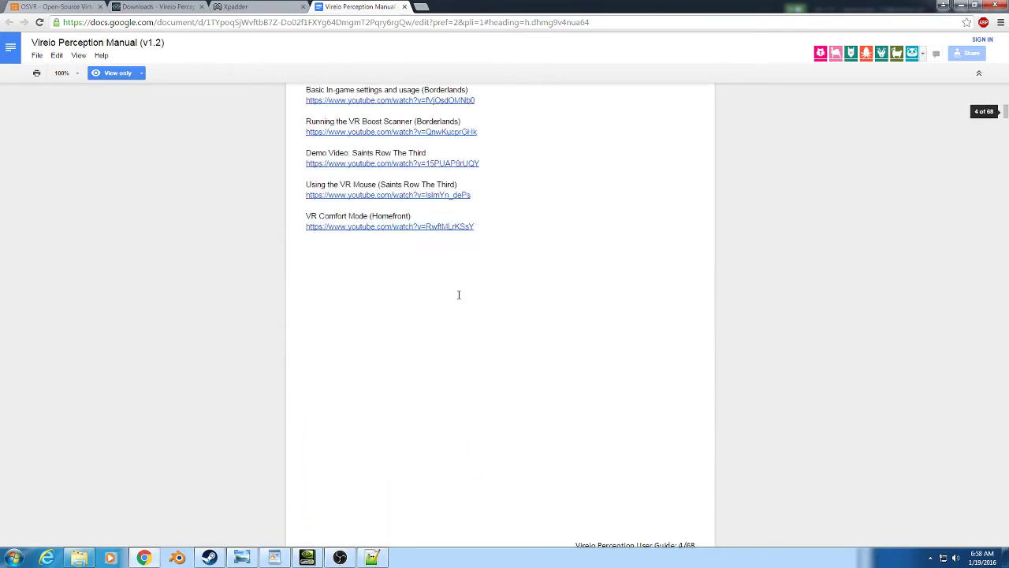
{"action": "scroll", "coordinate": [459, 295], "scroll_direction": "up", "scroll_amount": 10}
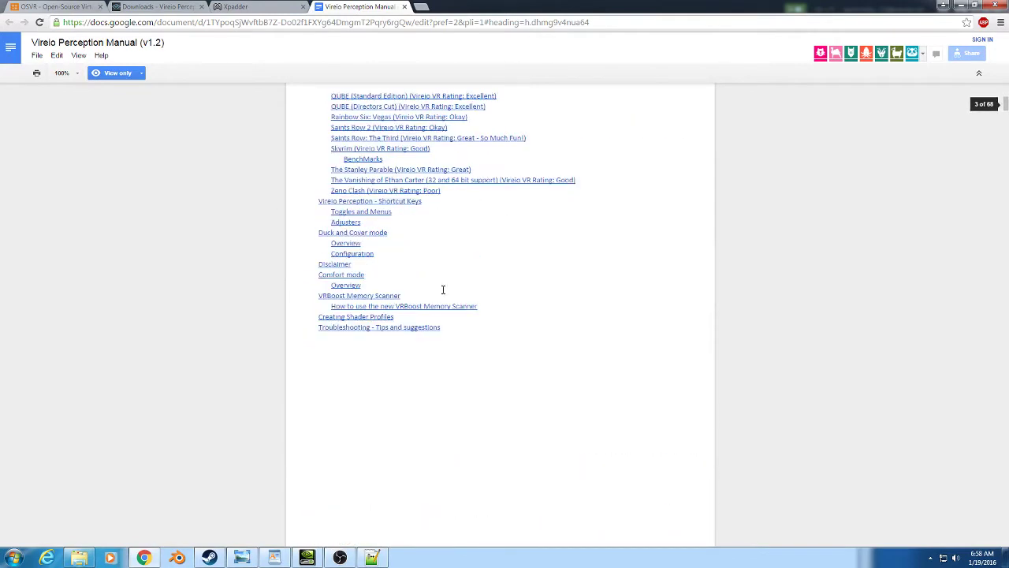
{"action": "scroll", "coordinate": [443, 290], "scroll_direction": "up", "scroll_amount": 2}
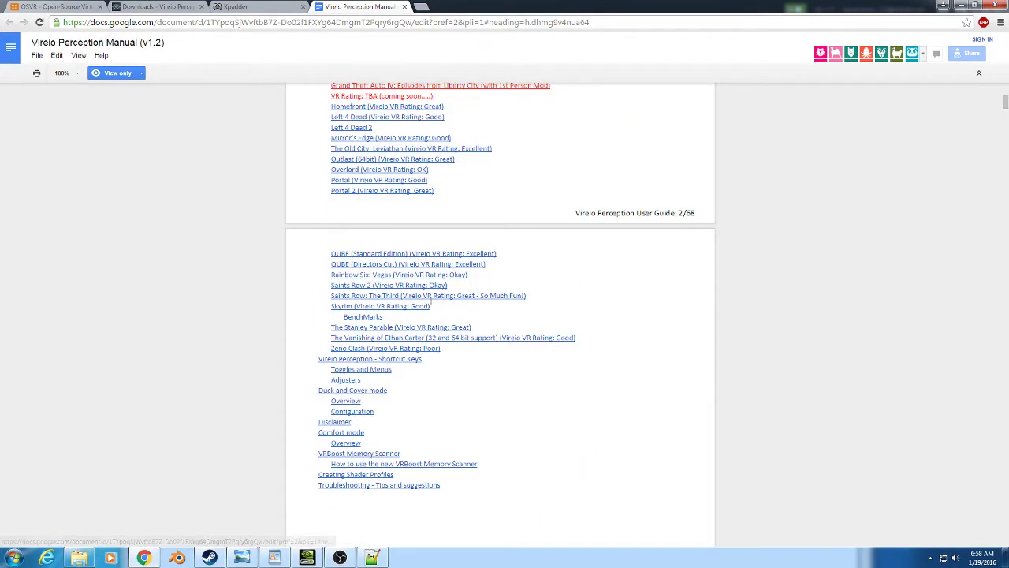
{"action": "scroll", "coordinate": [430, 300], "scroll_direction": "up", "scroll_amount": 7}
{"action": "scroll", "coordinate": [411, 320], "scroll_direction": "down", "scroll_amount": 6}
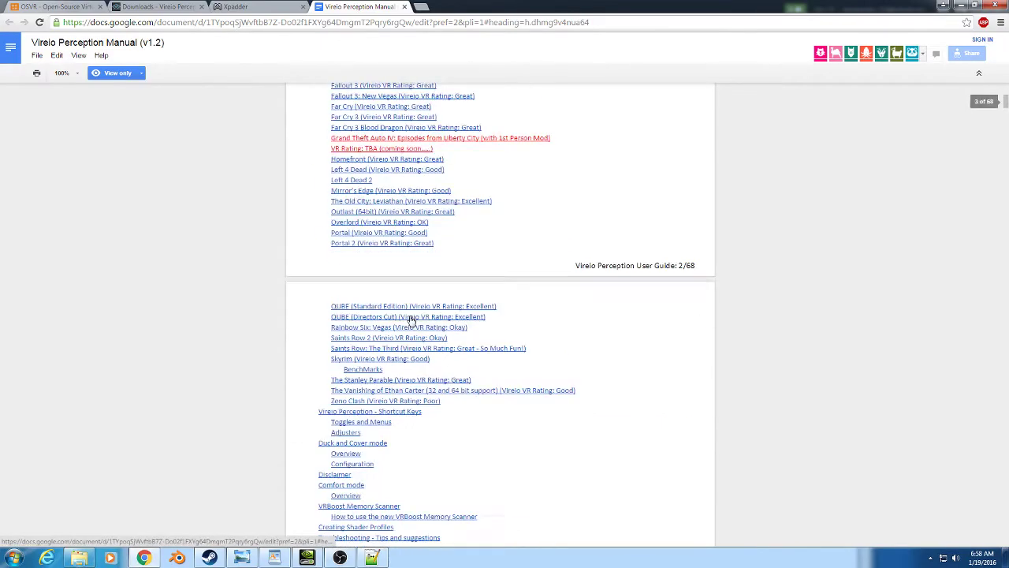
{"action": "scroll", "coordinate": [411, 320], "scroll_direction": "down", "scroll_amount": 20}
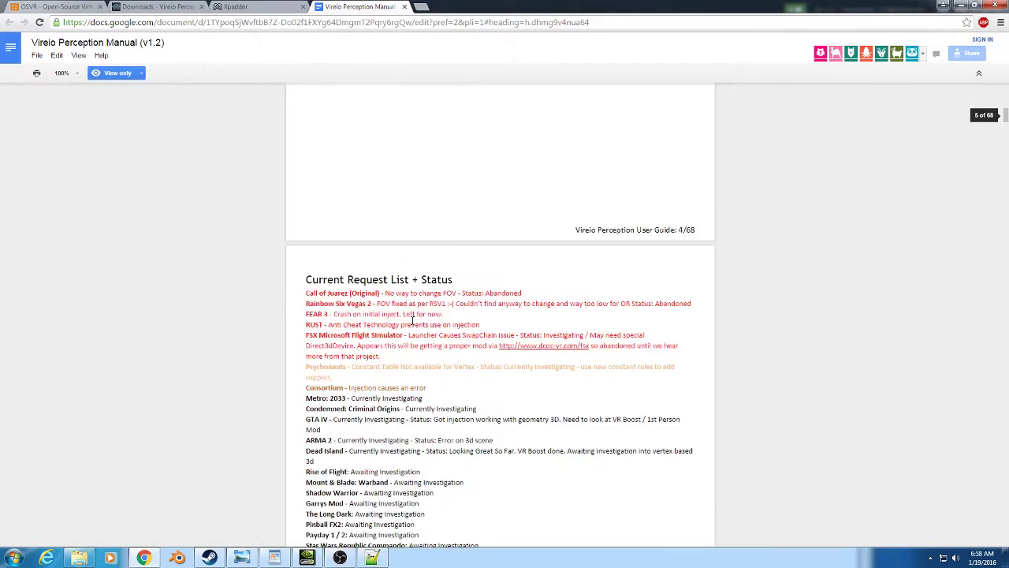
{"action": "scroll", "coordinate": [411, 320], "scroll_direction": "down", "scroll_amount": 15}
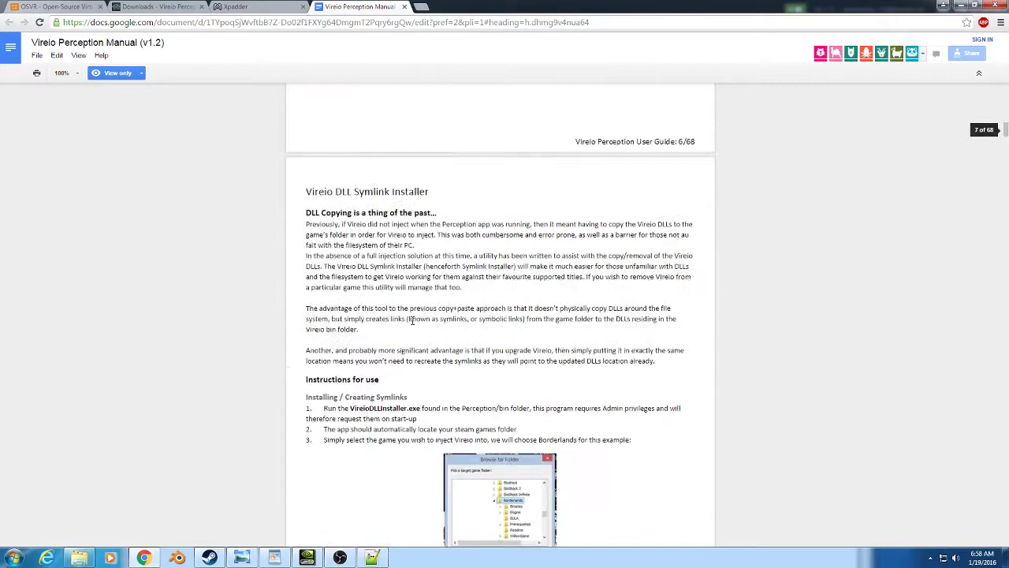
{"action": "scroll", "coordinate": [411, 320], "scroll_direction": "down", "scroll_amount": 3}
{"action": "scroll", "coordinate": [411, 319], "scroll_direction": "down", "scroll_amount": 3}
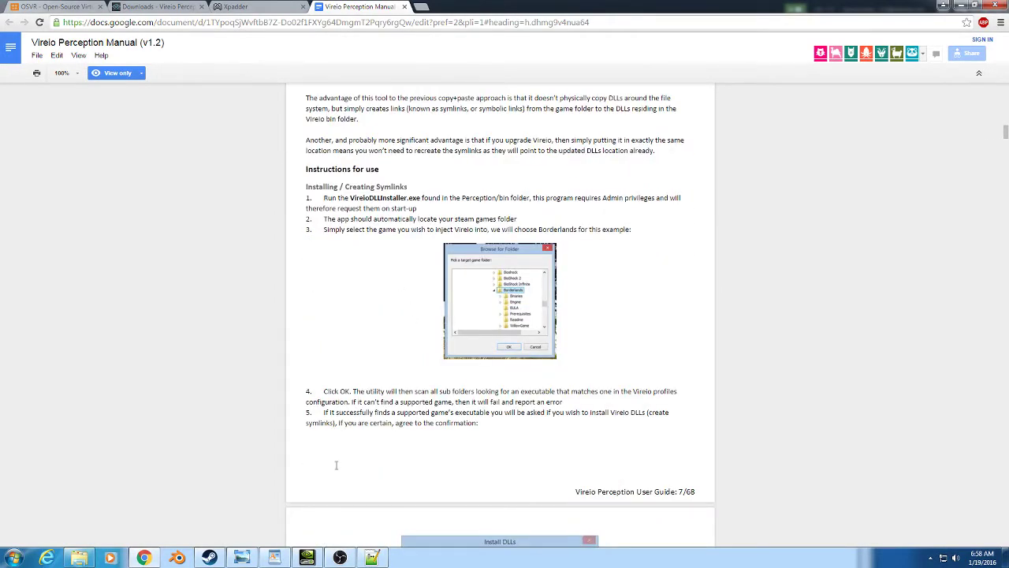
Check the game_type values in profiles.xml in Notepad++, and locate the profiles file in the cfg folder of Perception 3a2.
{"action": "left_click", "coordinate": [378, 558]}
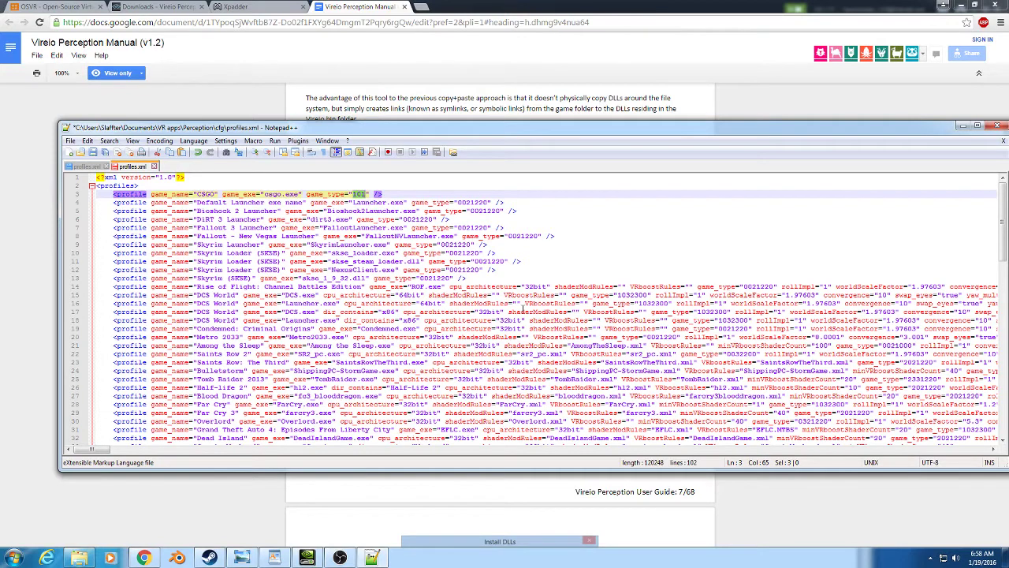
{"action": "left_click_drag", "start_coordinate": [761, 286], "coordinate": [777, 286]}
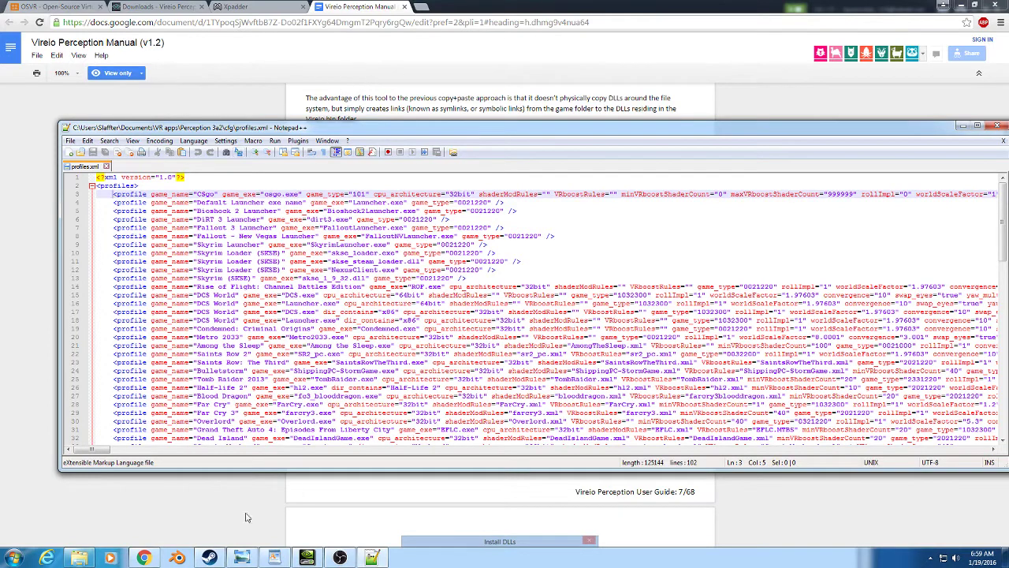
{"action": "left_click", "coordinate": [79, 558]}
{"action": "left_click", "coordinate": [299, 151]}
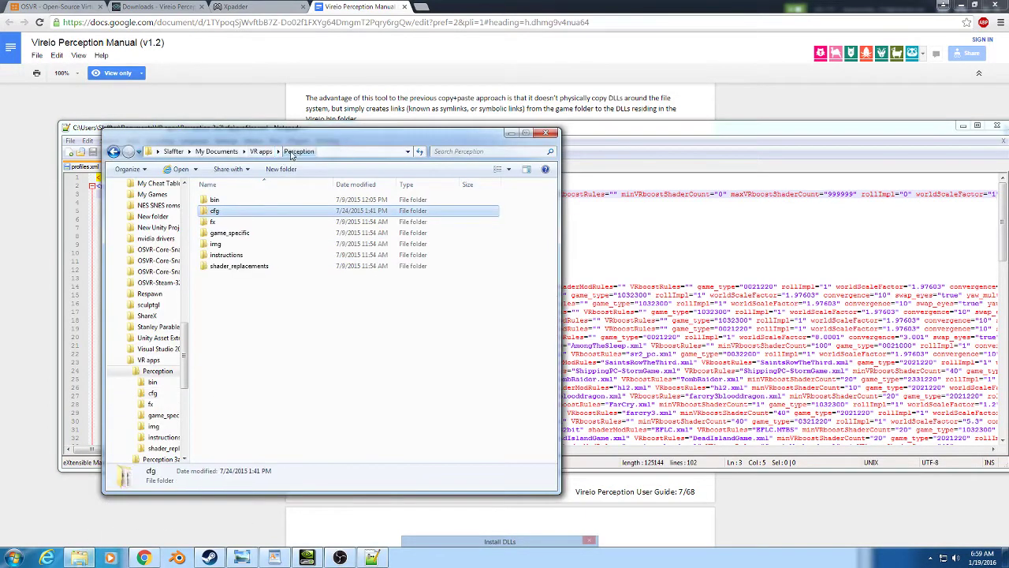
{"action": "left_click", "coordinate": [261, 151]}
{"action": "double_click", "coordinate": [227, 211]}
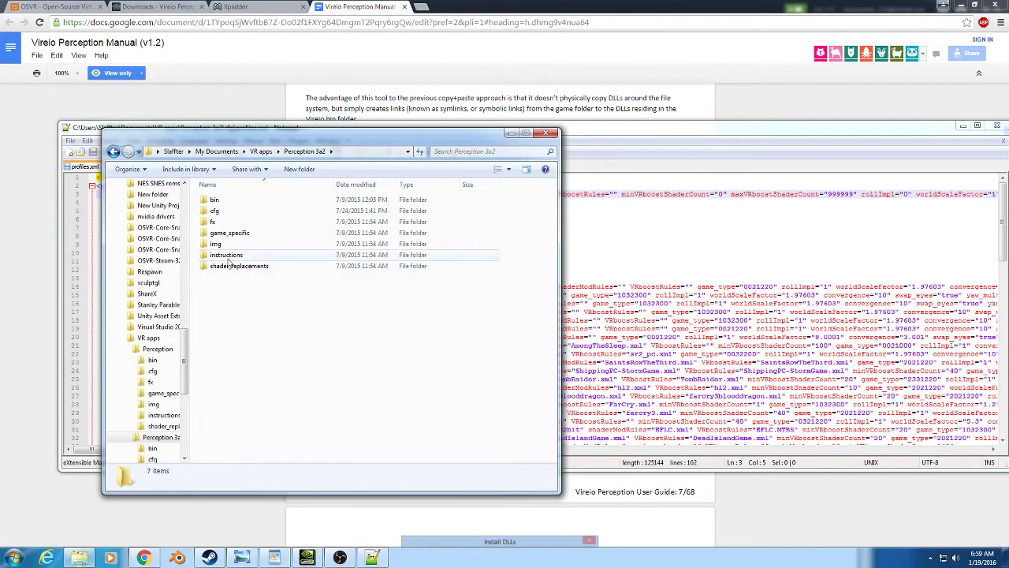
{"action": "double_click", "coordinate": [216, 211]}
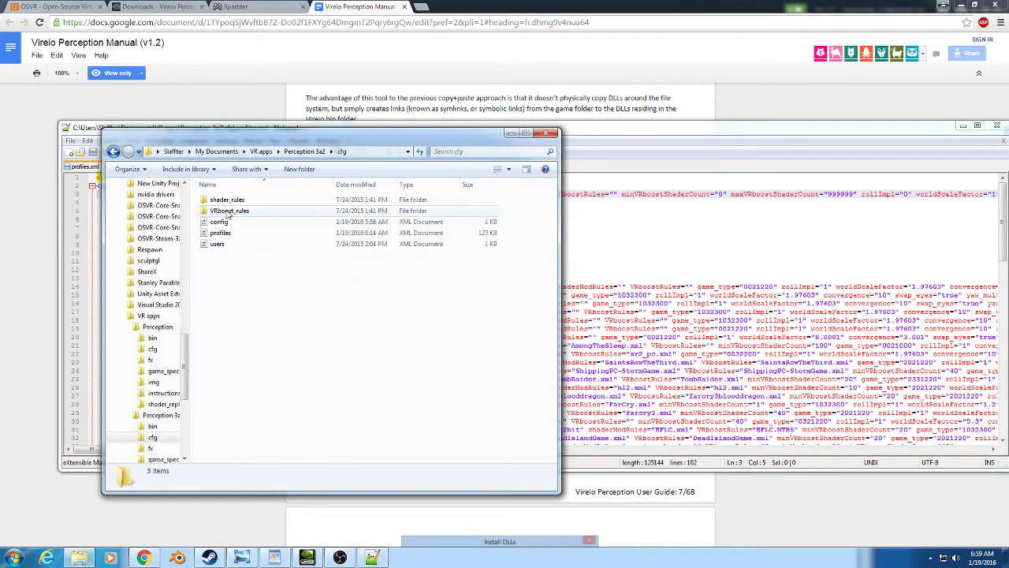
{"action": "left_click", "coordinate": [219, 234]}
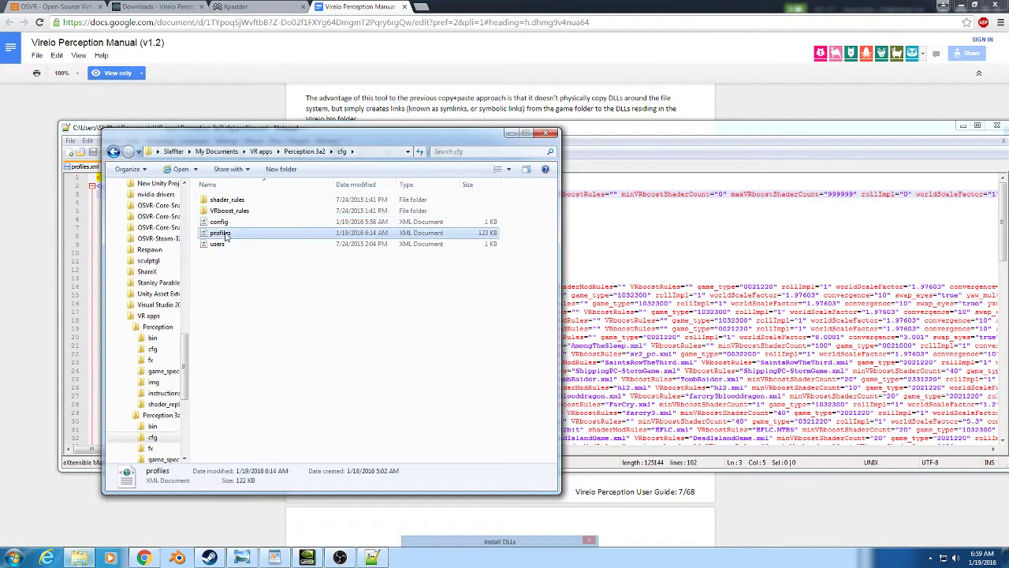
{"action": "left_click", "coordinate": [93, 135]}
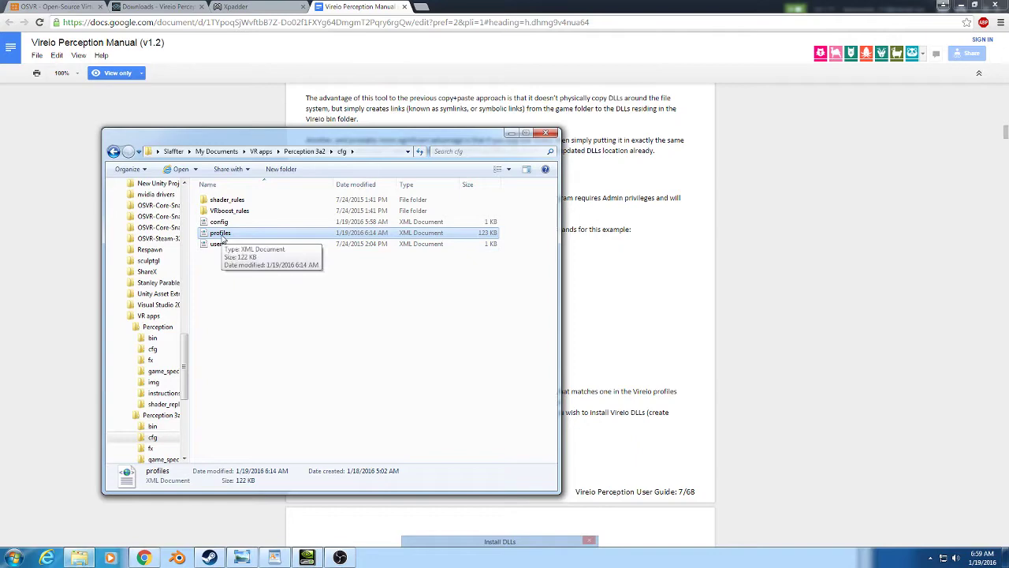
Open the bin folder of Perception 3a2 and select the VireioDLLInstaller application.
{"action": "left_click", "coordinate": [311, 152]}
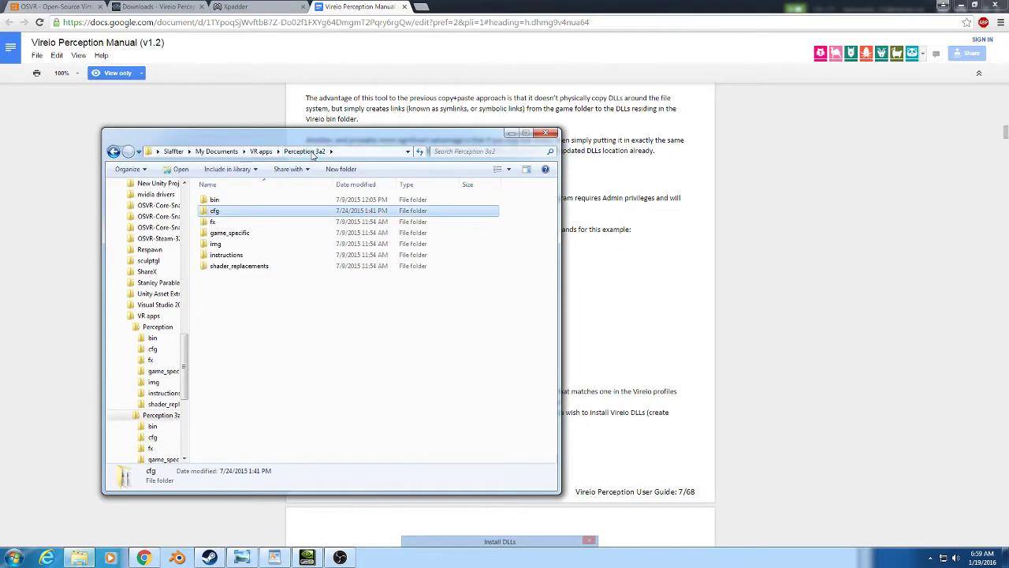
{"action": "double_click", "coordinate": [216, 200]}
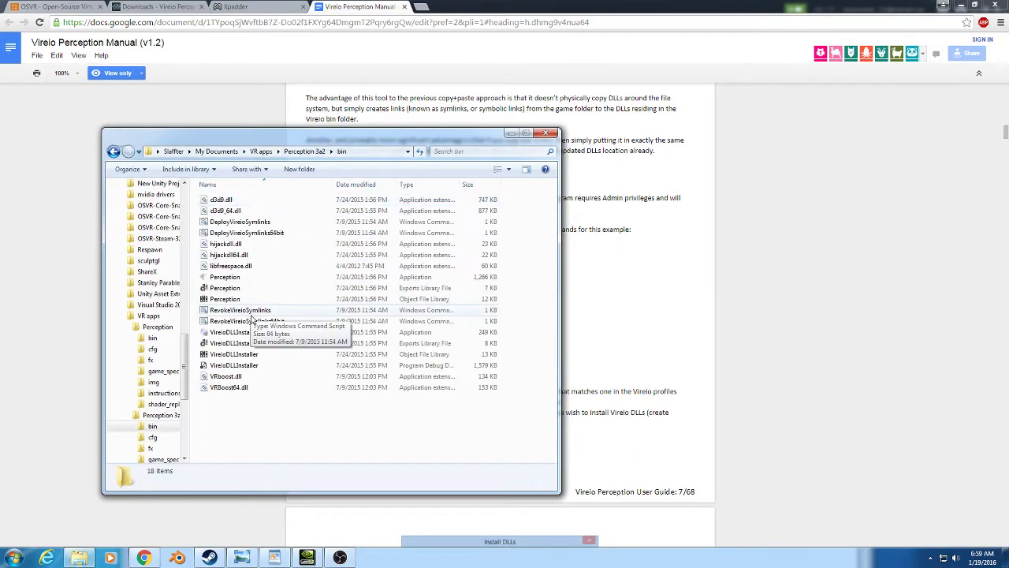
{"action": "left_click_drag", "start_coordinate": [249, 135], "coordinate": [292, 126]}
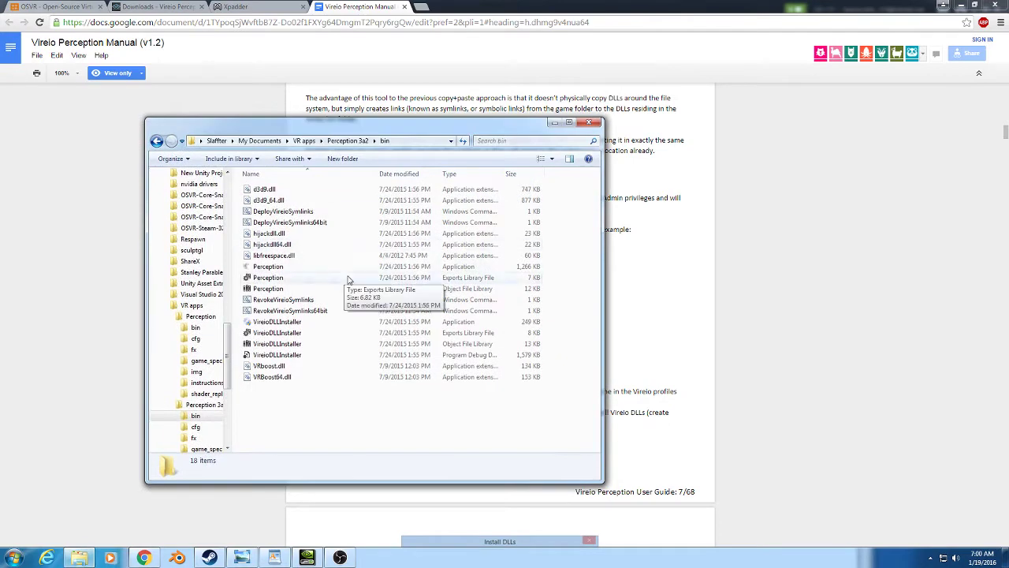
{"action": "left_click", "coordinate": [274, 325]}
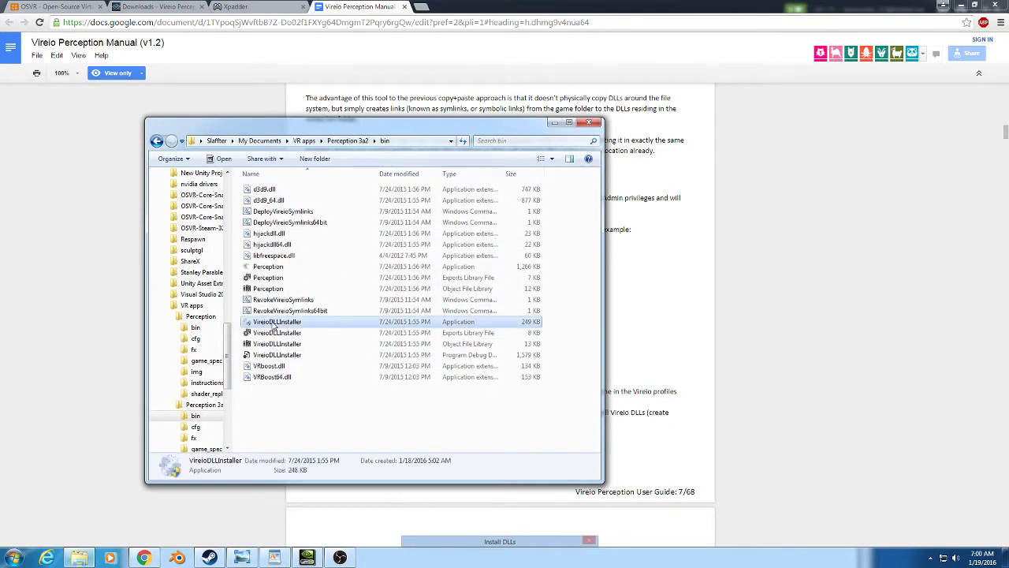
Run VireioDLLInstaller to view its target game folder choice, and cancel it together with the compatibility prompt.
{"action": "double_click", "coordinate": [275, 323]}
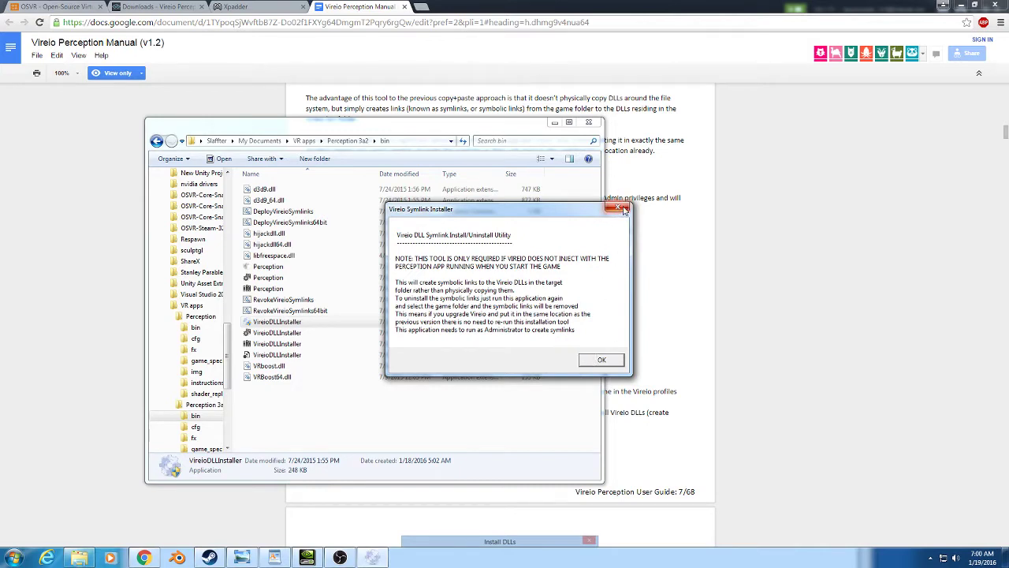
{"action": "left_click", "coordinate": [620, 209]}
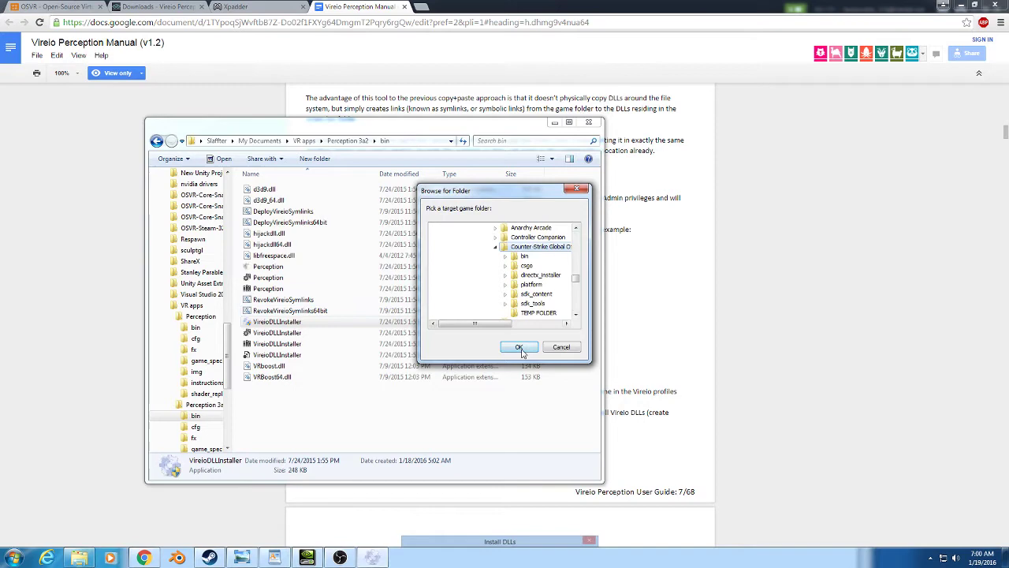
{"action": "left_click", "coordinate": [562, 348]}
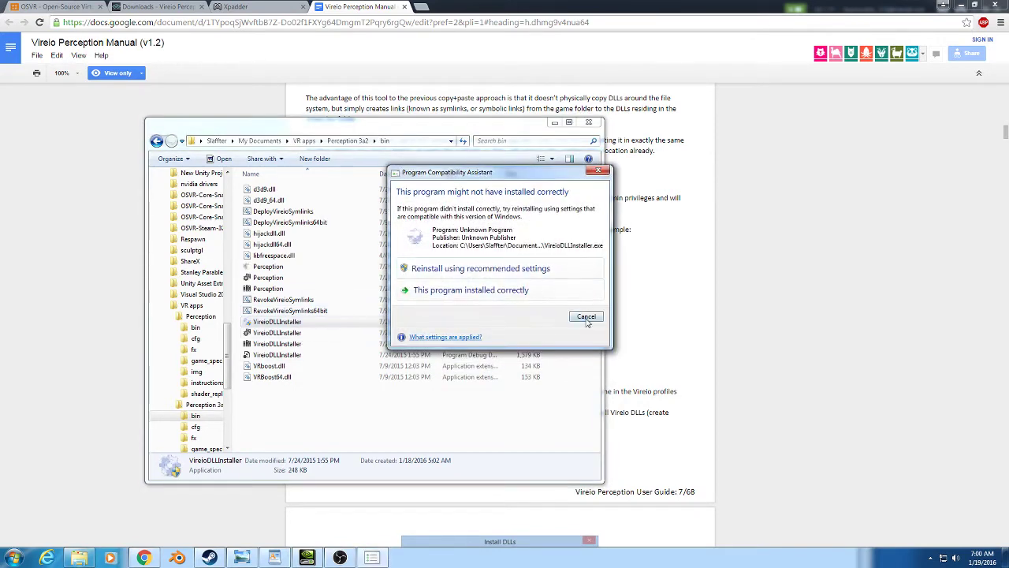
{"action": "left_click", "coordinate": [586, 317]}
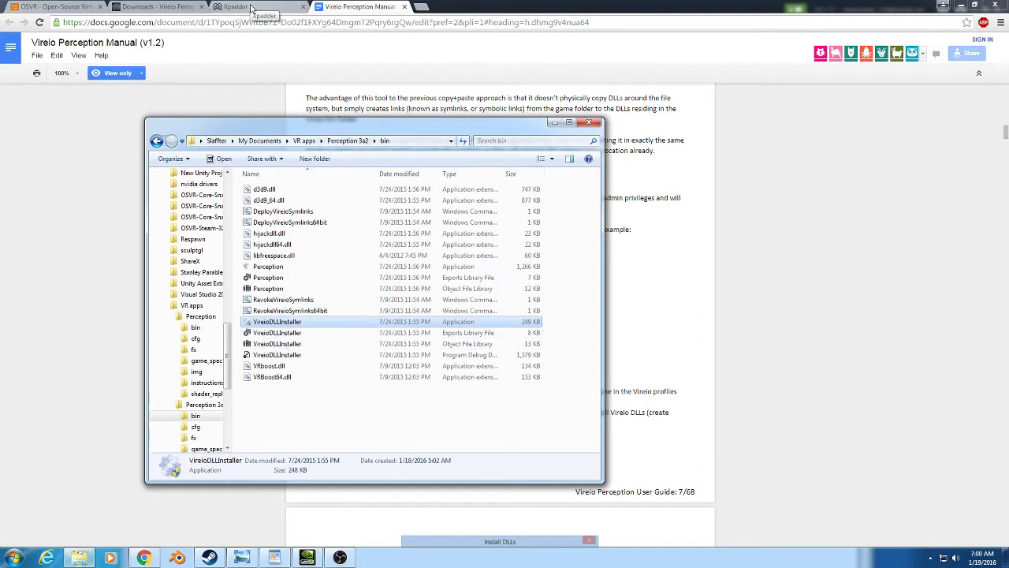
Review the Xpadder download page, the Xbox controller key layout in the Xpadder app, and the Vireio Perception downloads page.
{"action": "left_click", "coordinate": [253, 8]}
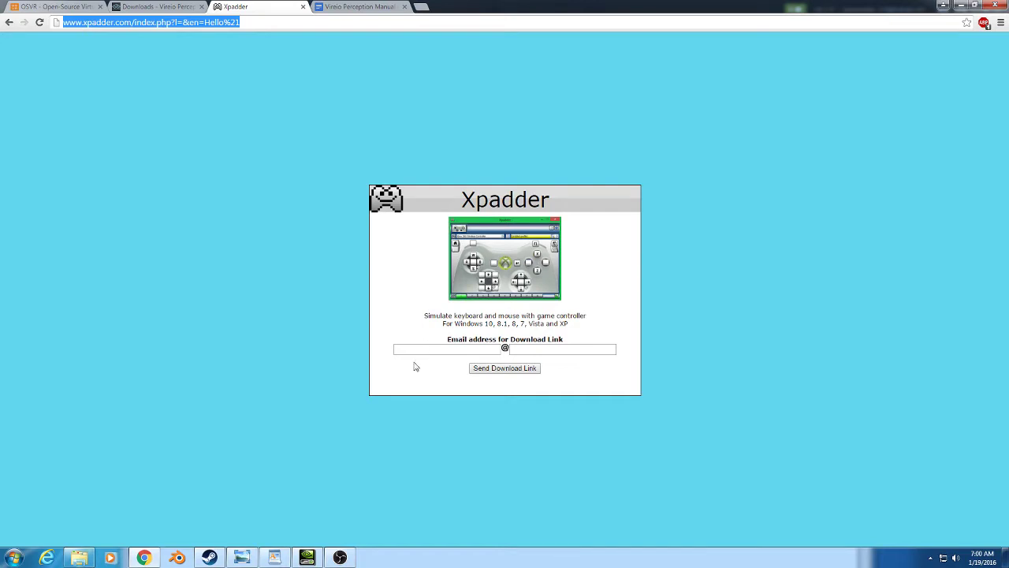
{"action": "left_click", "coordinate": [930, 560]}
{"action": "left_click", "coordinate": [947, 486]}
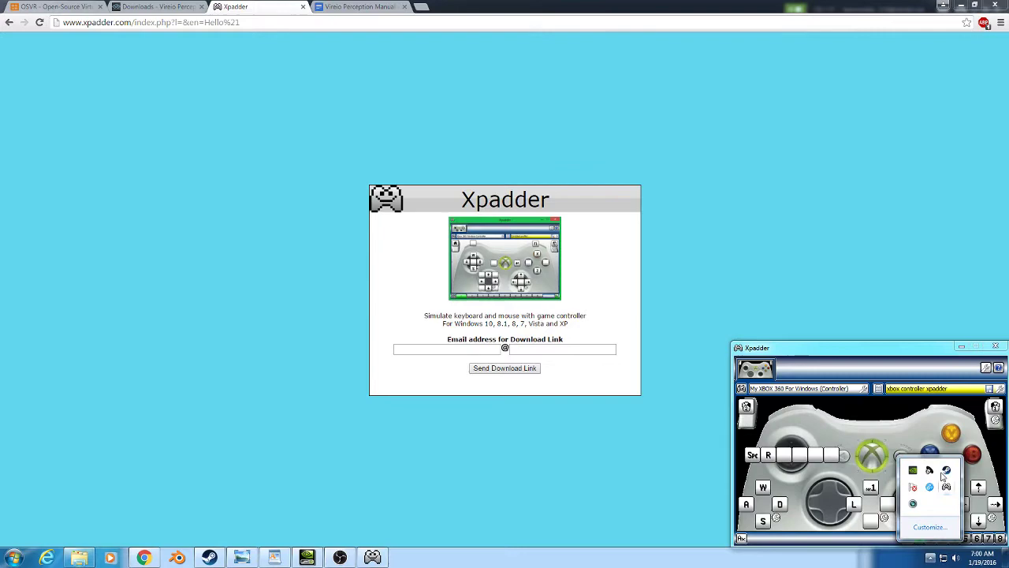
{"action": "left_click_drag", "start_coordinate": [901, 352], "coordinate": [330, 225]}
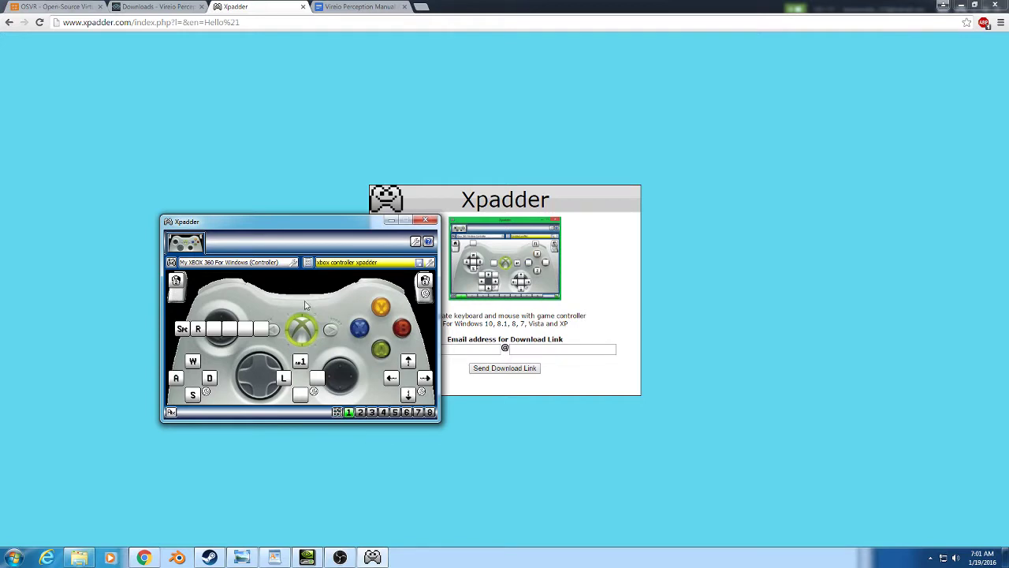
{"action": "left_click", "coordinate": [391, 221]}
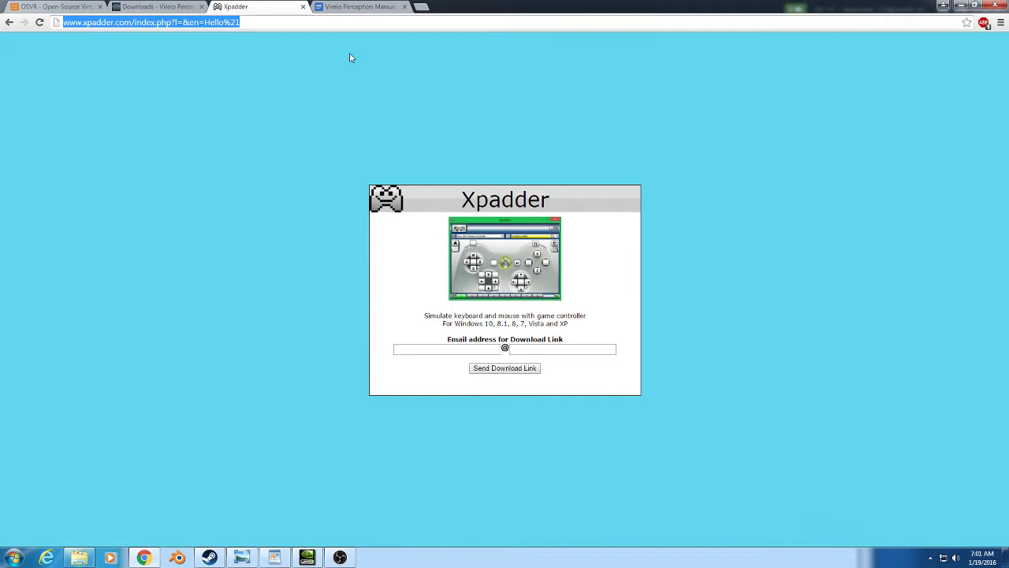
{"action": "left_click", "coordinate": [172, 8]}
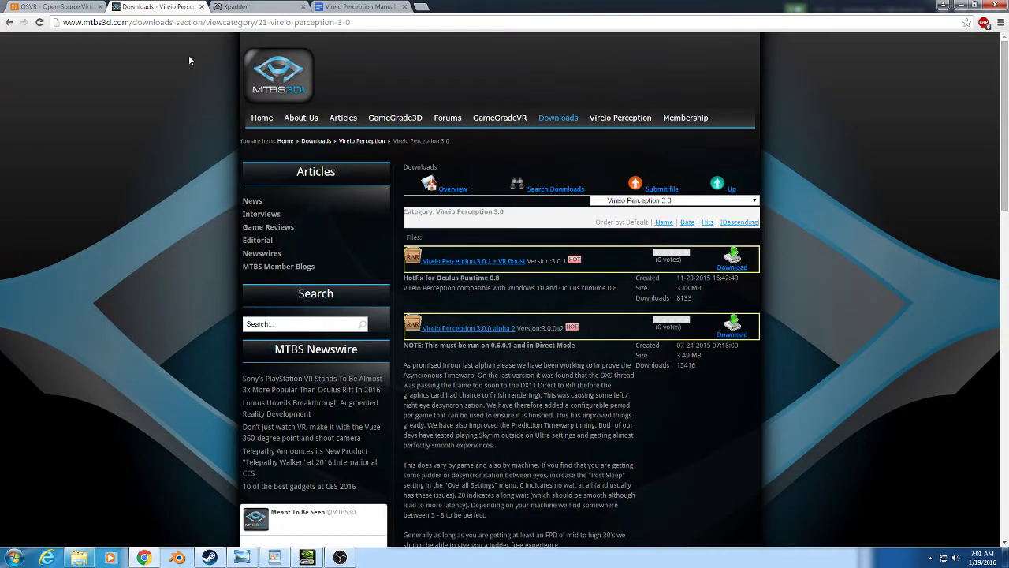
{"action": "left_click", "coordinate": [246, 6]}
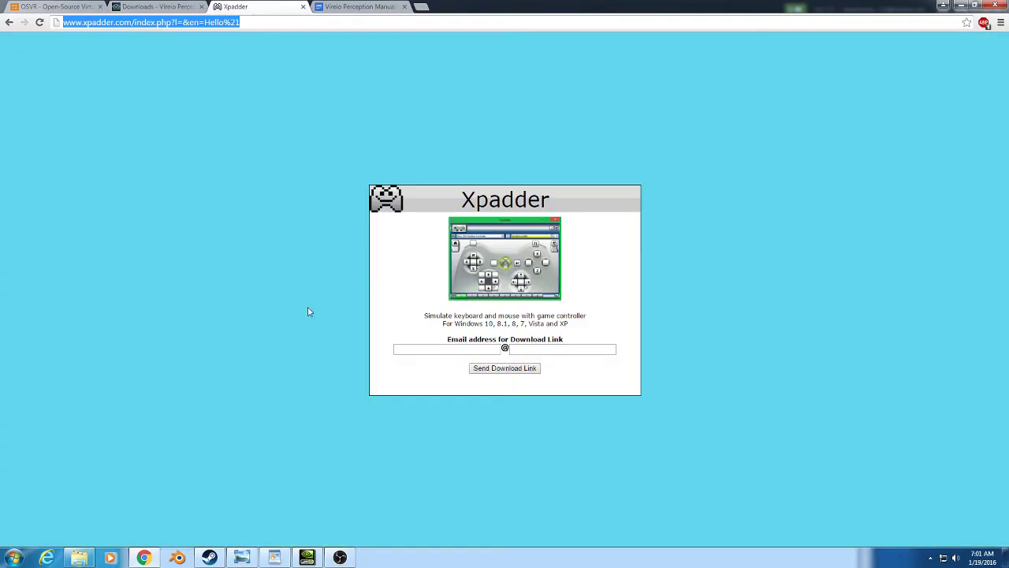
Minimize Chrome to show the game library in Steam, and switch OBS to the camera scene.
{"action": "left_click", "coordinate": [962, 5]}
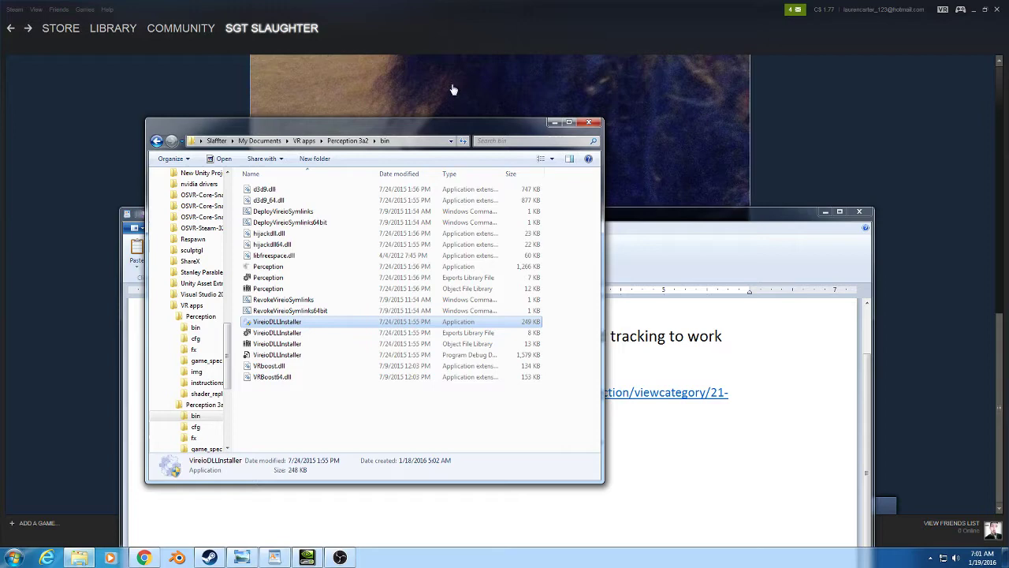
{"action": "left_click", "coordinate": [103, 28]}
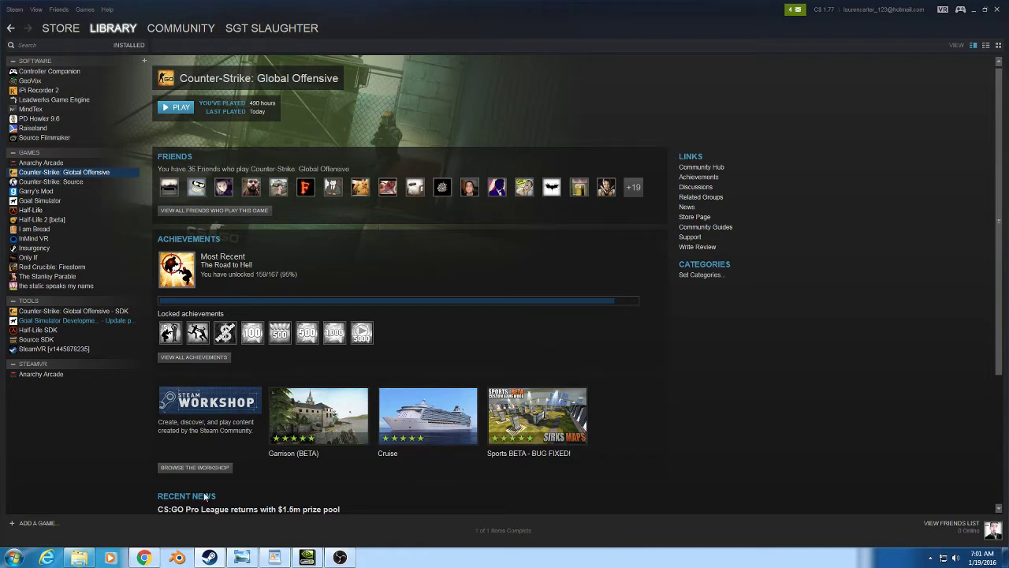
{"action": "left_click", "coordinate": [340, 558]}
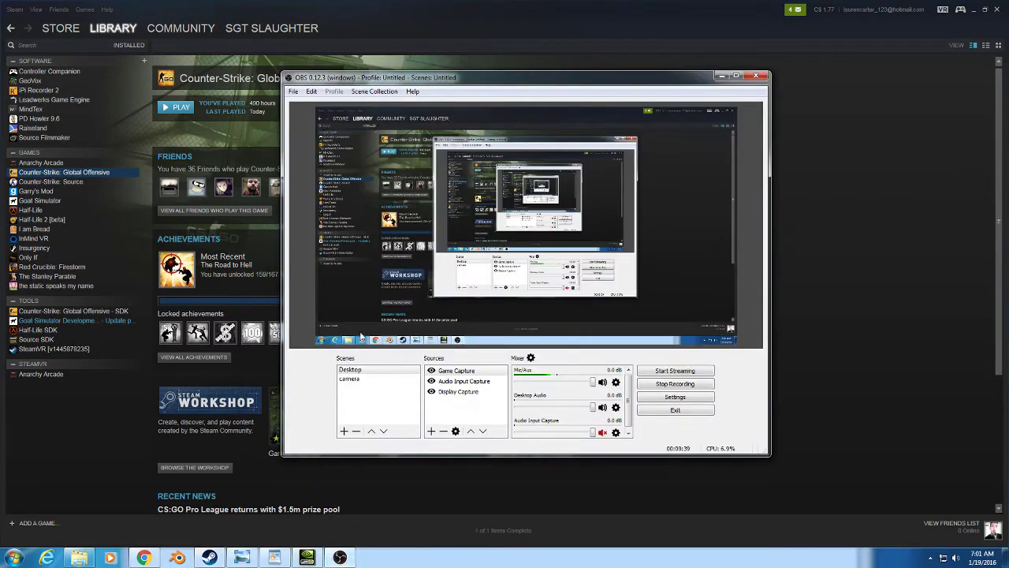
{"action": "left_click", "coordinate": [351, 379]}
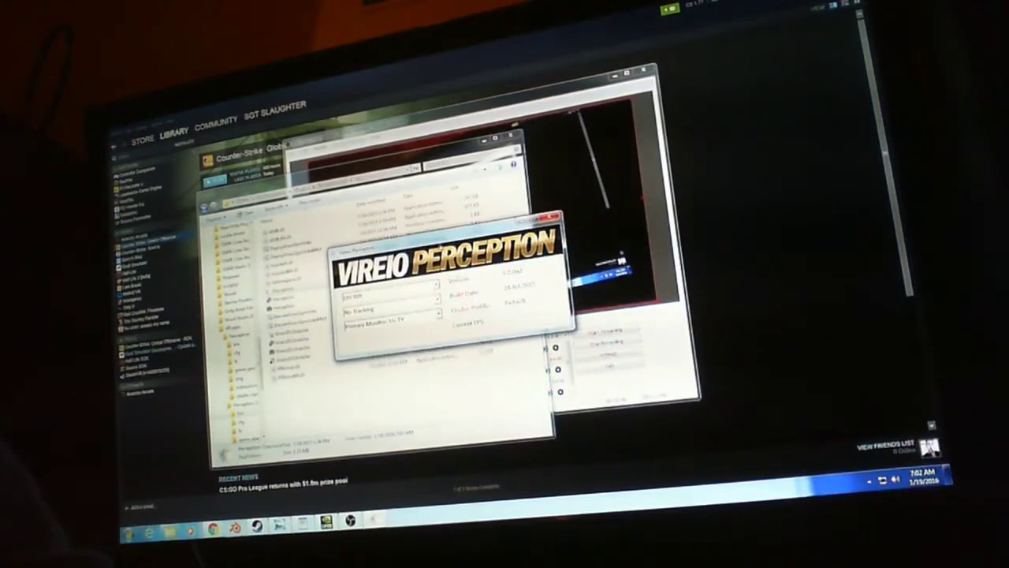
Minimize the folder window behind the Vireio Perception window.
{"action": "left_click", "coordinate": [484, 140]}
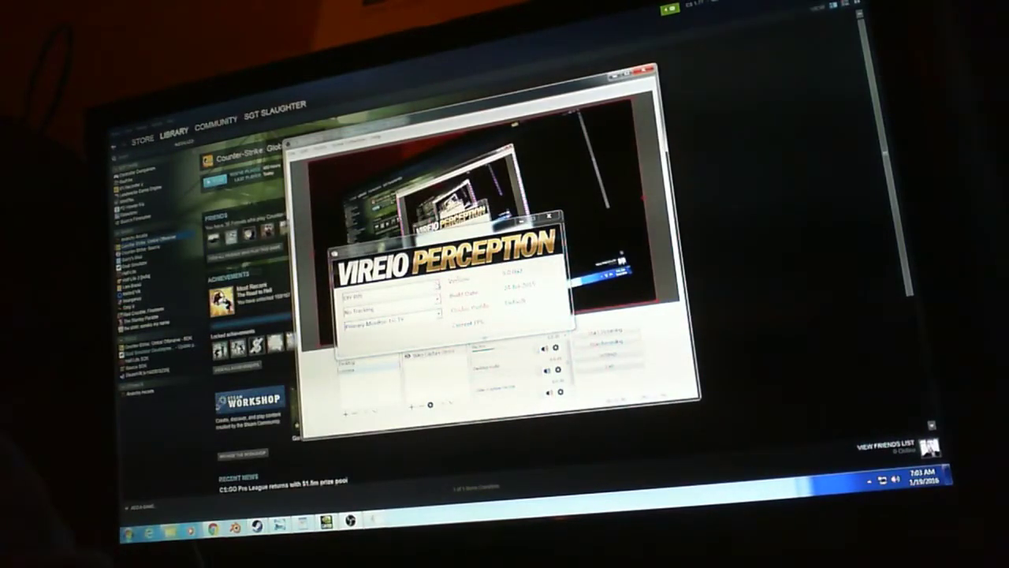
Set Vireio Perception's stereo mode to DIY Rift and its tracker to No Tracking, keeping its window in view.
{"action": "left_click_drag", "start_coordinate": [441, 219], "coordinate": [503, 182]}
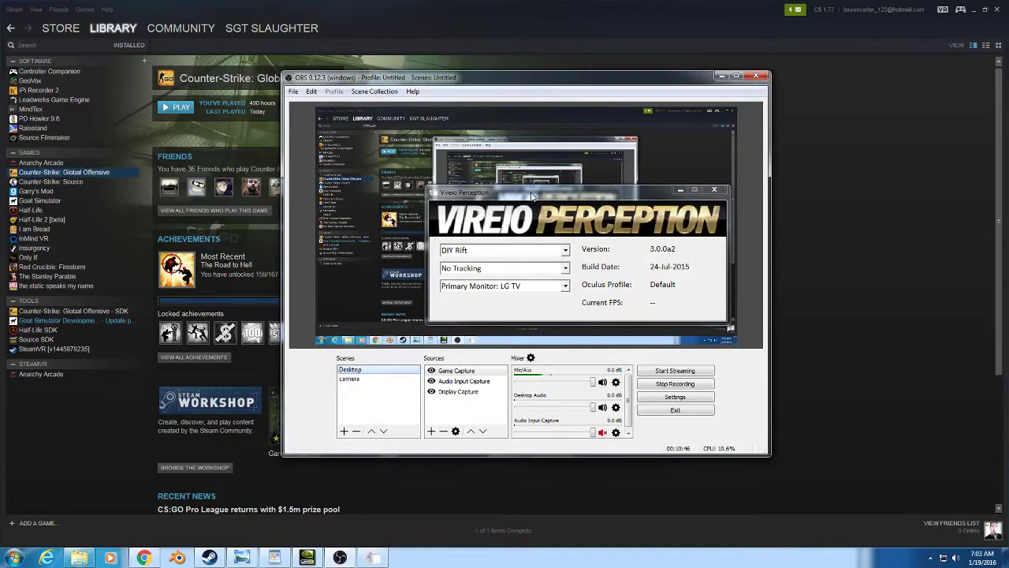
{"action": "left_click_drag", "start_coordinate": [533, 196], "coordinate": [465, 202]}
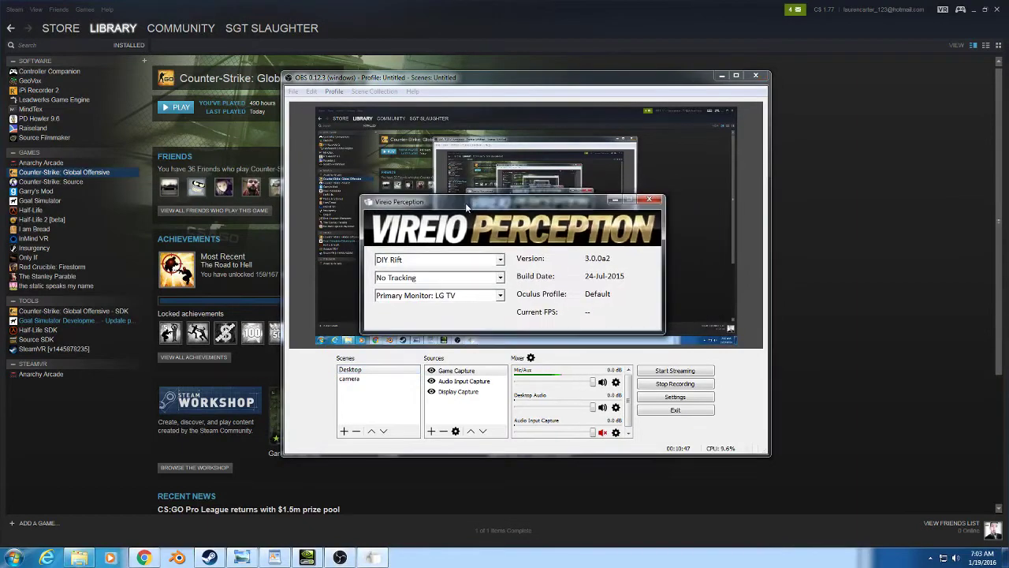
{"action": "left_click", "coordinate": [480, 264]}
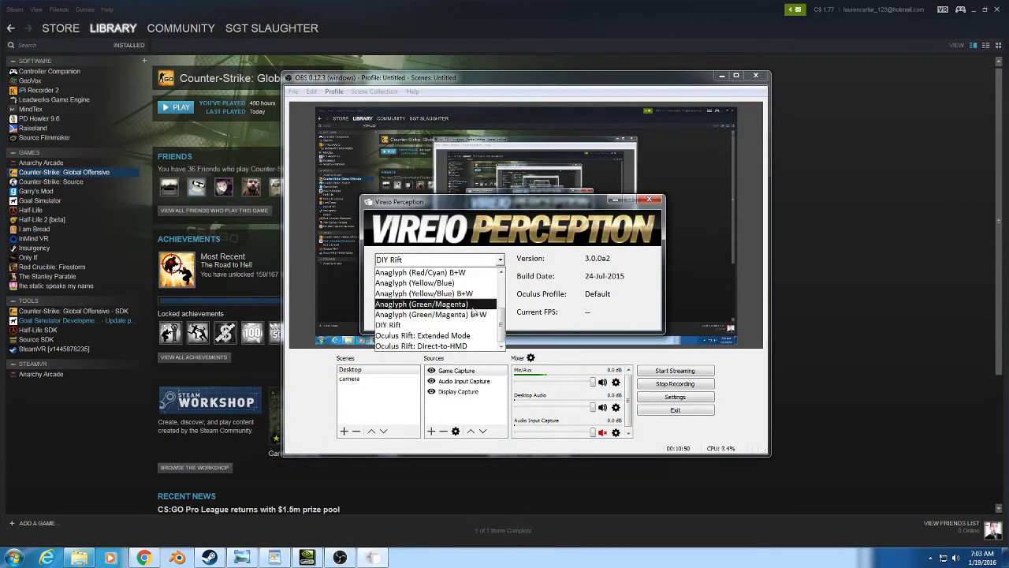
{"action": "scroll", "coordinate": [465, 307], "scroll_direction": "up", "scroll_amount": 5}
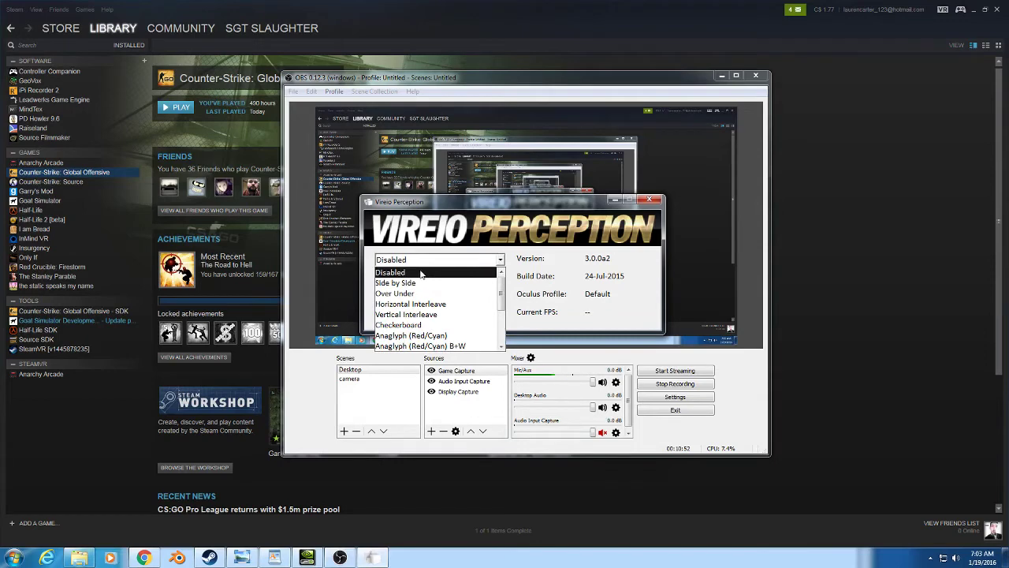
{"action": "scroll", "coordinate": [418, 292], "scroll_direction": "down", "scroll_amount": 5}
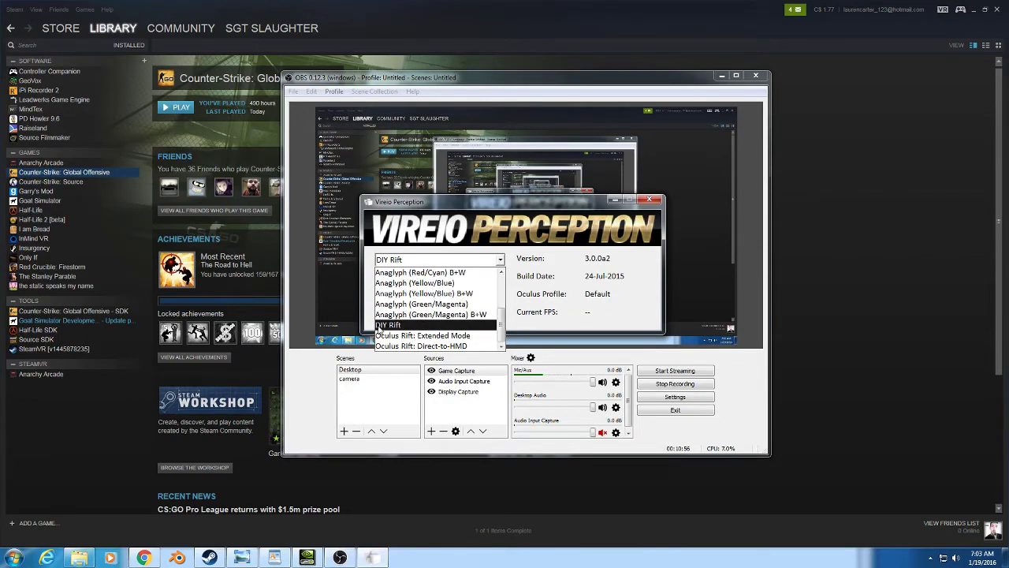
{"action": "left_click", "coordinate": [403, 326]}
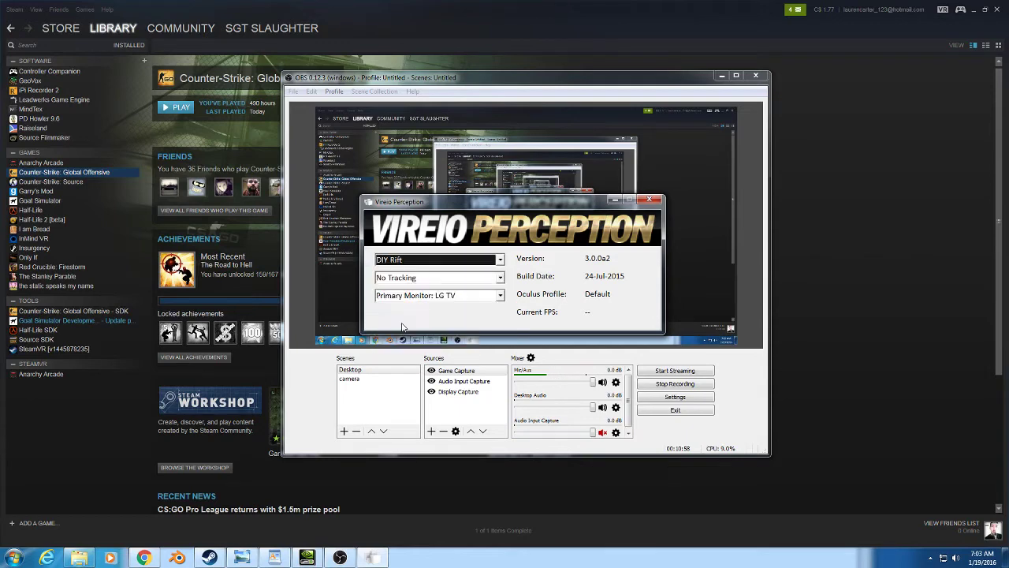
{"action": "left_click", "coordinate": [406, 284]}
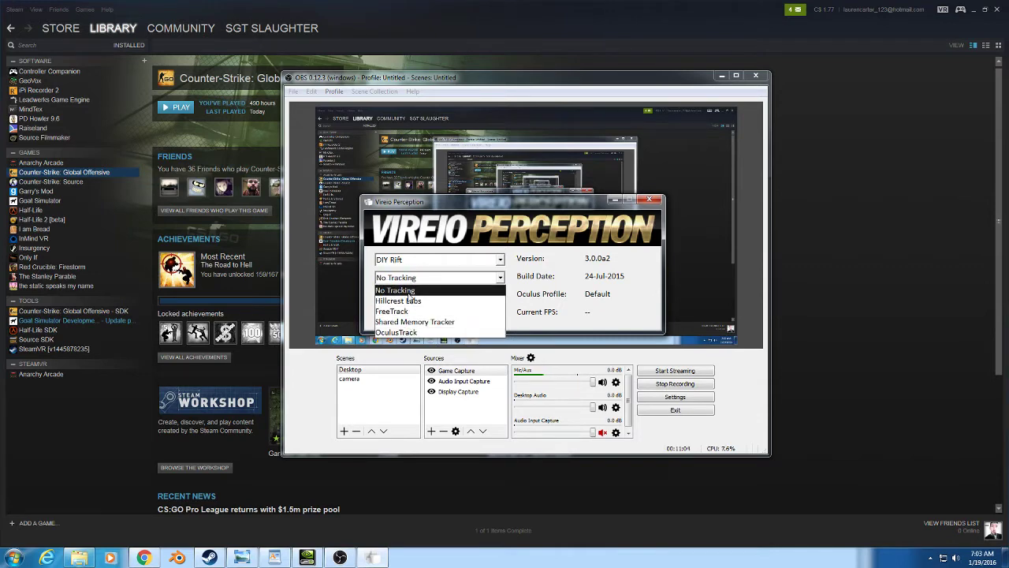
{"action": "left_click", "coordinate": [410, 291]}
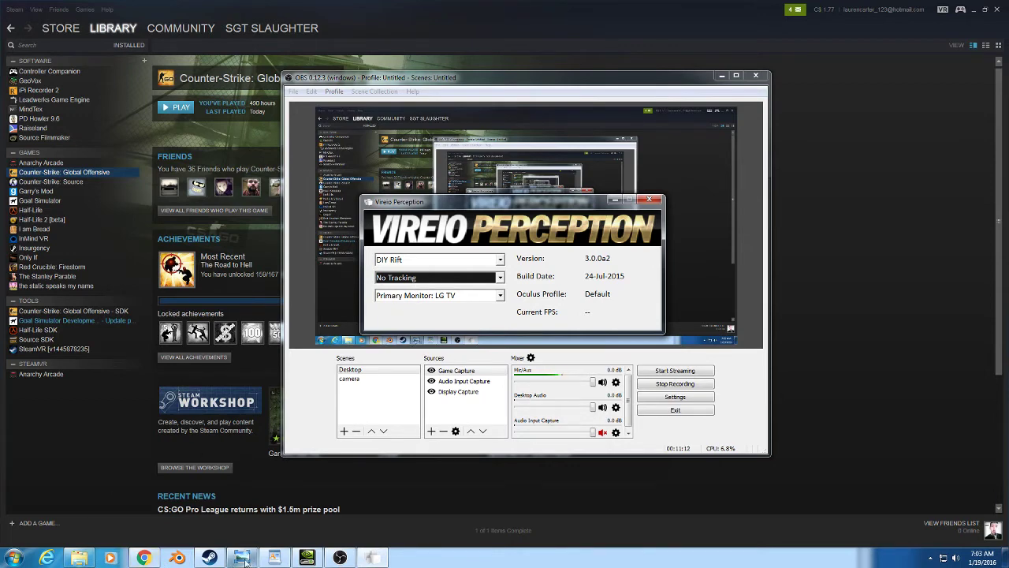
Switch to Windows Photo Viewer and examine the photos of the Steam Controller, the OSVR headset and the side-by-side game picture.
{"action": "mouse_move", "coordinate": [246, 561]}
{"action": "left_click", "coordinate": [245, 505]}
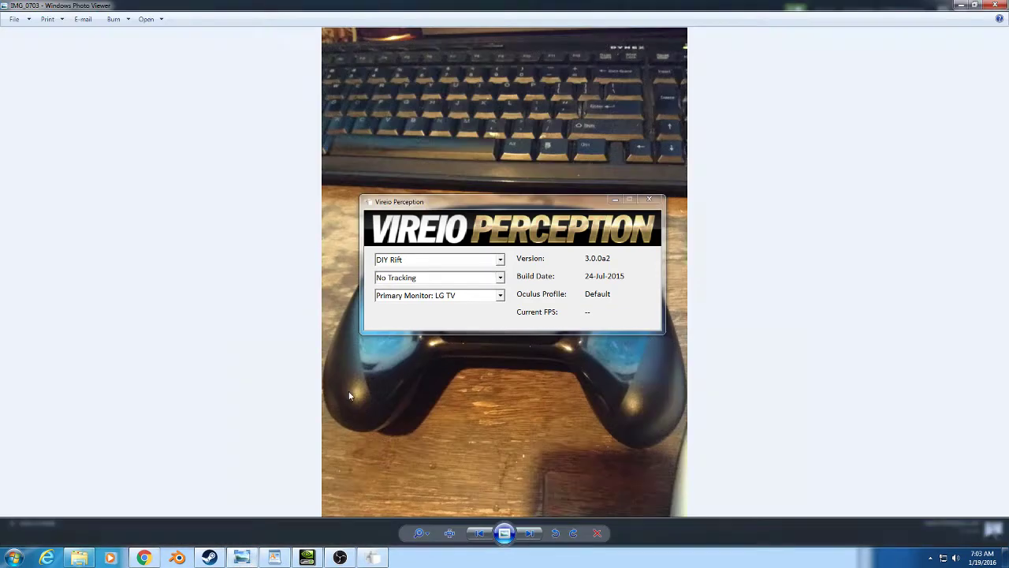
{"action": "left_click_drag", "start_coordinate": [584, 213], "coordinate": [221, 226]}
{"action": "left_click", "coordinate": [532, 533]}
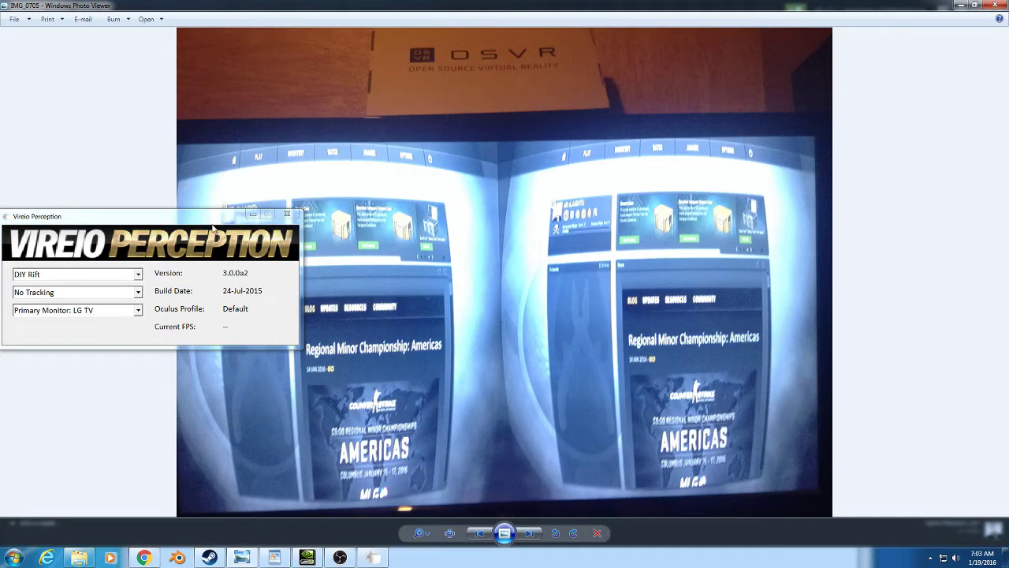
{"action": "left_click_drag", "start_coordinate": [212, 225], "coordinate": [72, 232]}
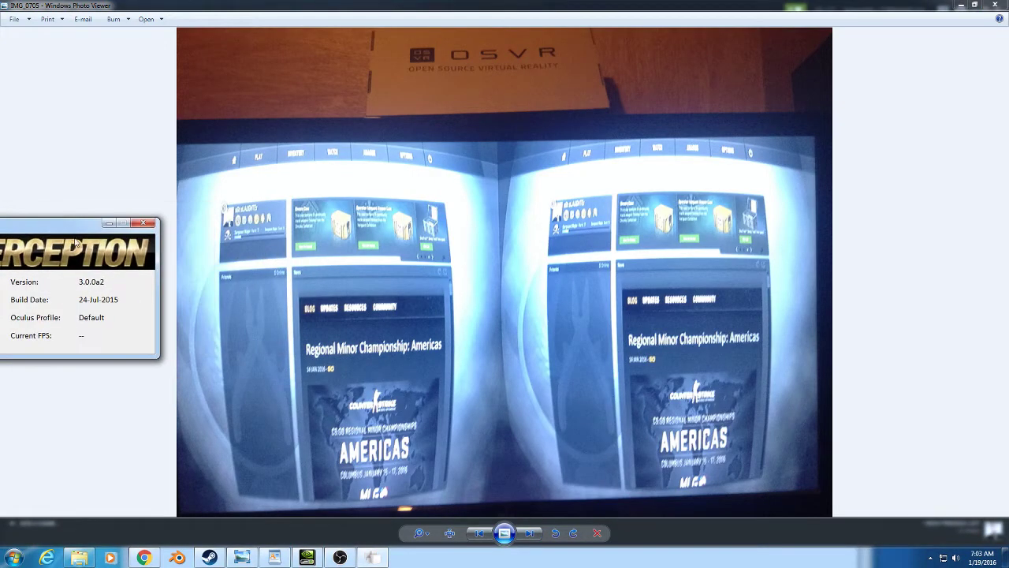
{"action": "left_click", "coordinate": [533, 536]}
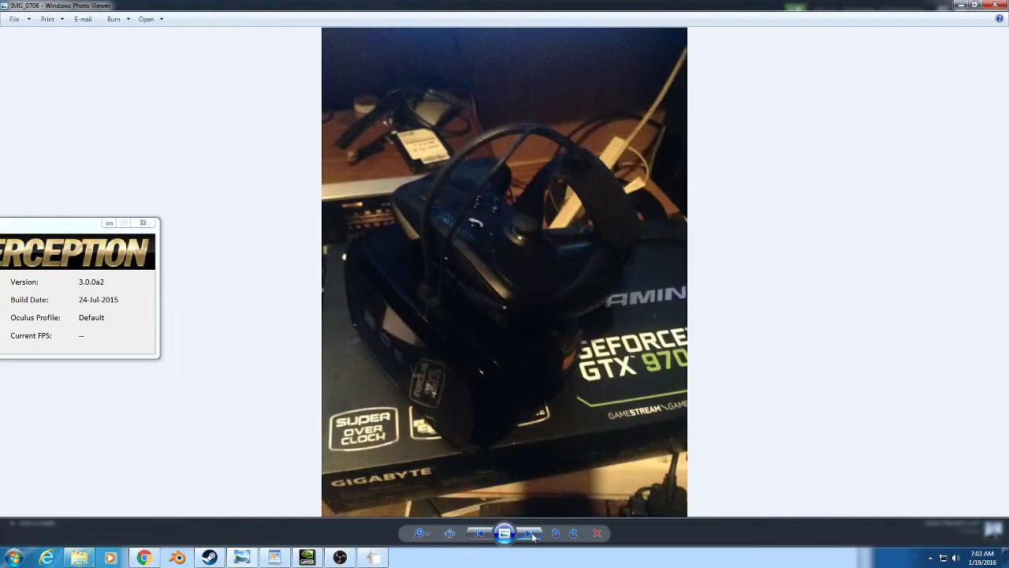
{"action": "left_click", "coordinate": [533, 536]}
{"action": "left_click", "coordinate": [533, 536]}
{"action": "left_click", "coordinate": [533, 536]}
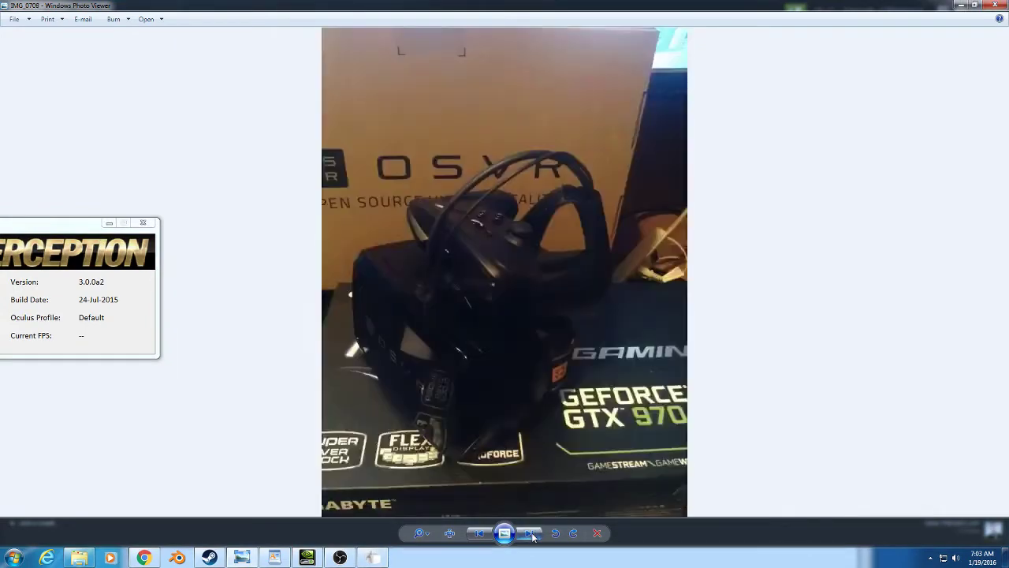
{"action": "left_click", "coordinate": [533, 537]}
{"action": "left_click", "coordinate": [533, 536]}
{"action": "left_click", "coordinate": [533, 536]}
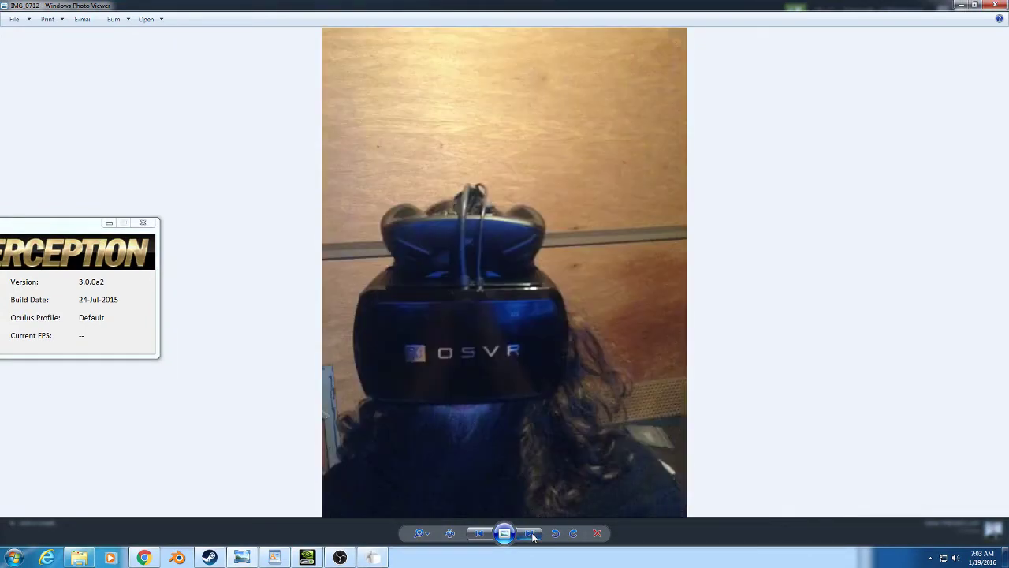
{"action": "left_click", "coordinate": [533, 536]}
{"action": "left_click", "coordinate": [533, 536]}
{"action": "left_click", "coordinate": [533, 536]}
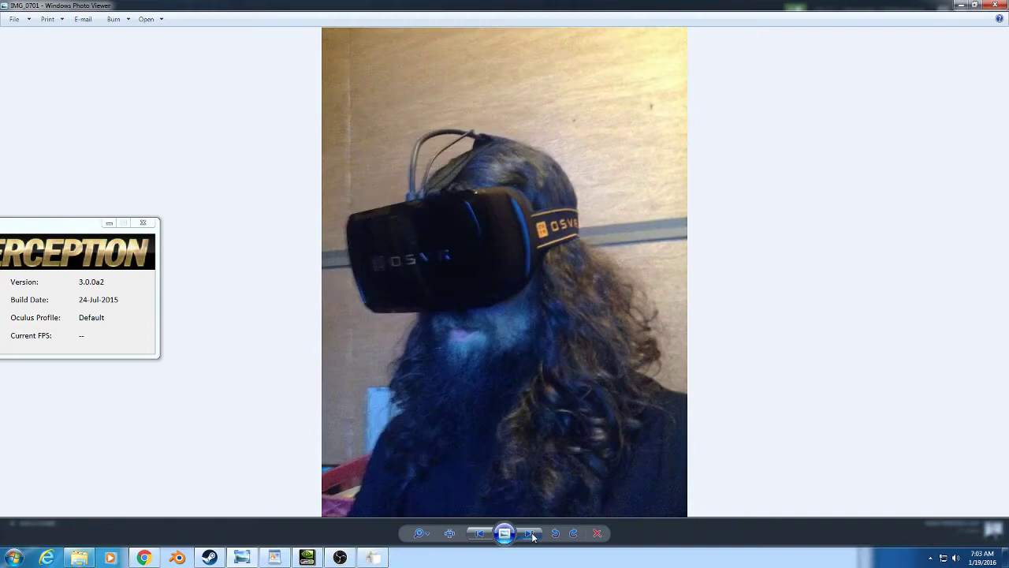
{"action": "left_click", "coordinate": [533, 536]}
{"action": "left_click", "coordinate": [479, 533]}
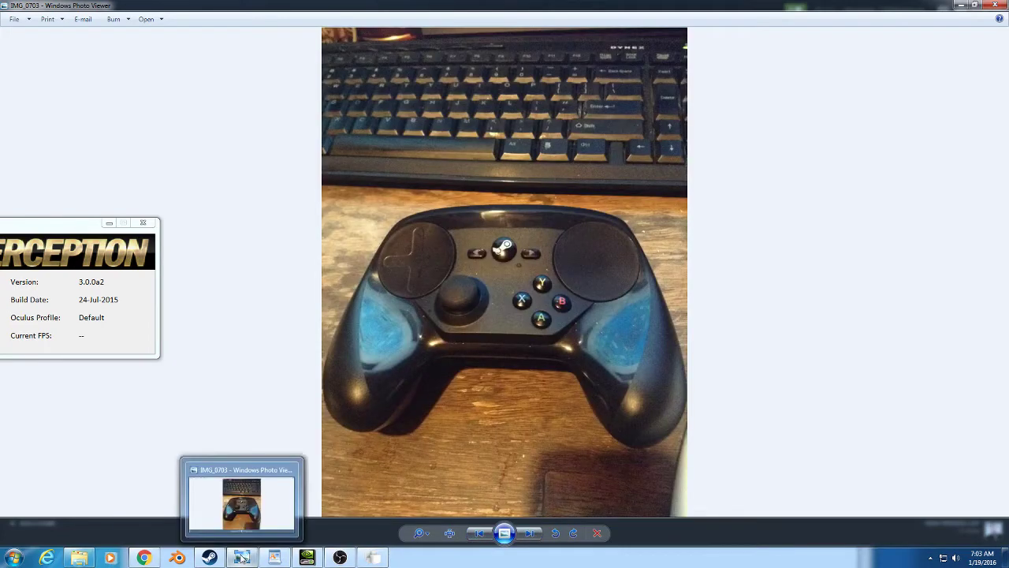
Preview the screenshot 2016-01-19_01-23-24 from New folder in the Pictures library, and move the Vireio Perception window clear of it.
{"action": "left_click", "coordinate": [16, 557]}
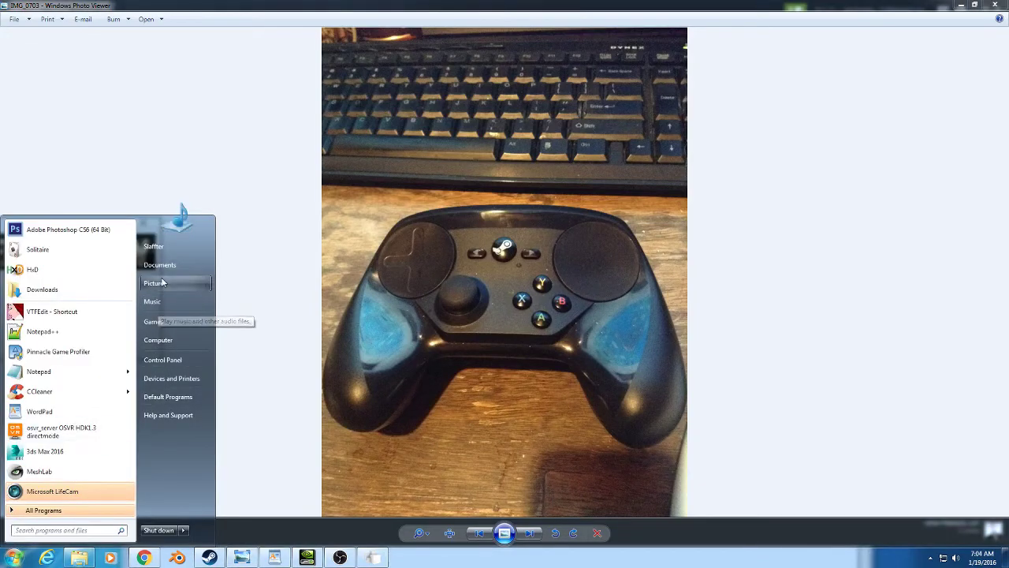
{"action": "left_click", "coordinate": [155, 283]}
{"action": "double_click", "coordinate": [341, 241]}
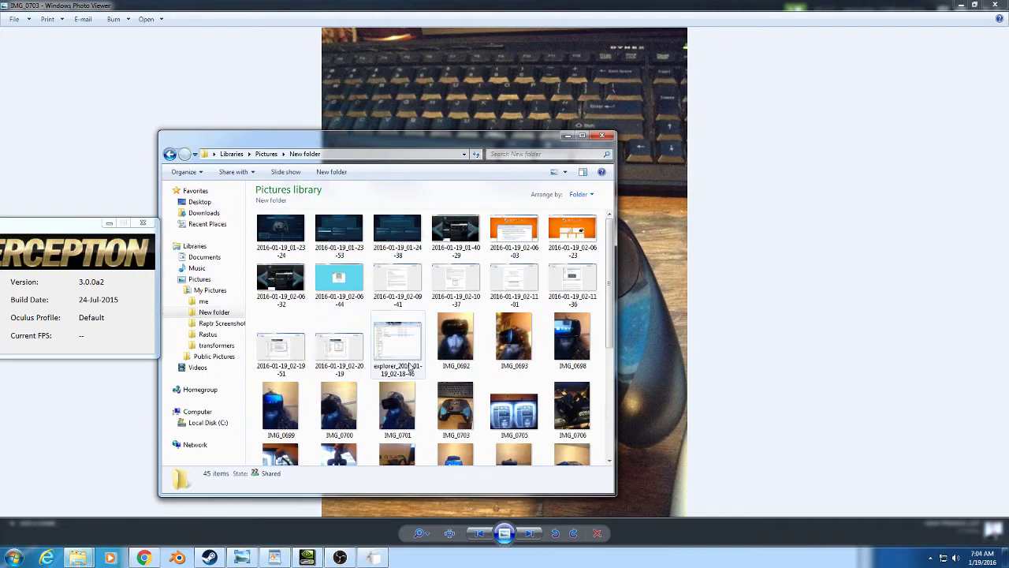
{"action": "right_click", "coordinate": [283, 222]}
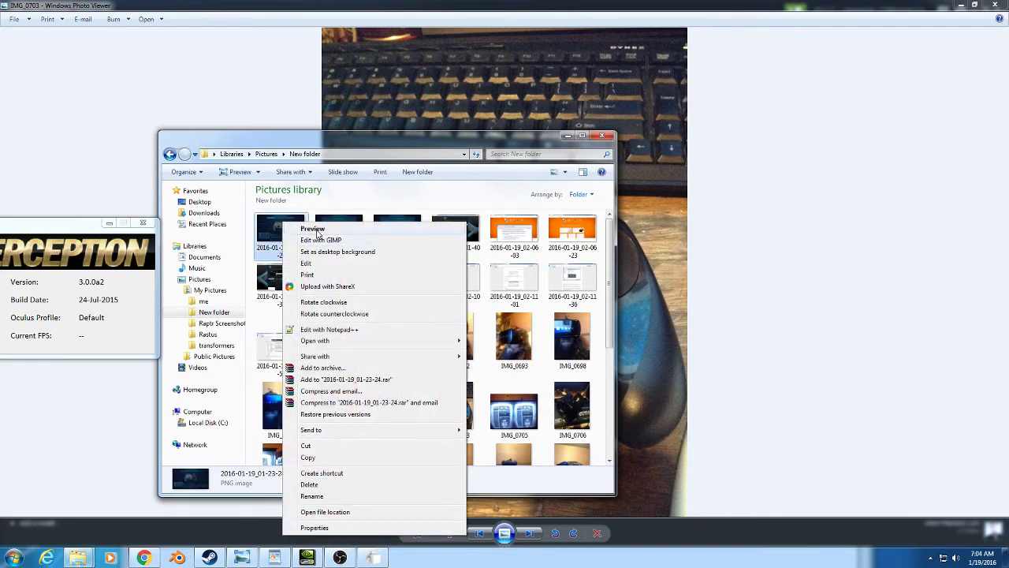
{"action": "left_click", "coordinate": [316, 230]}
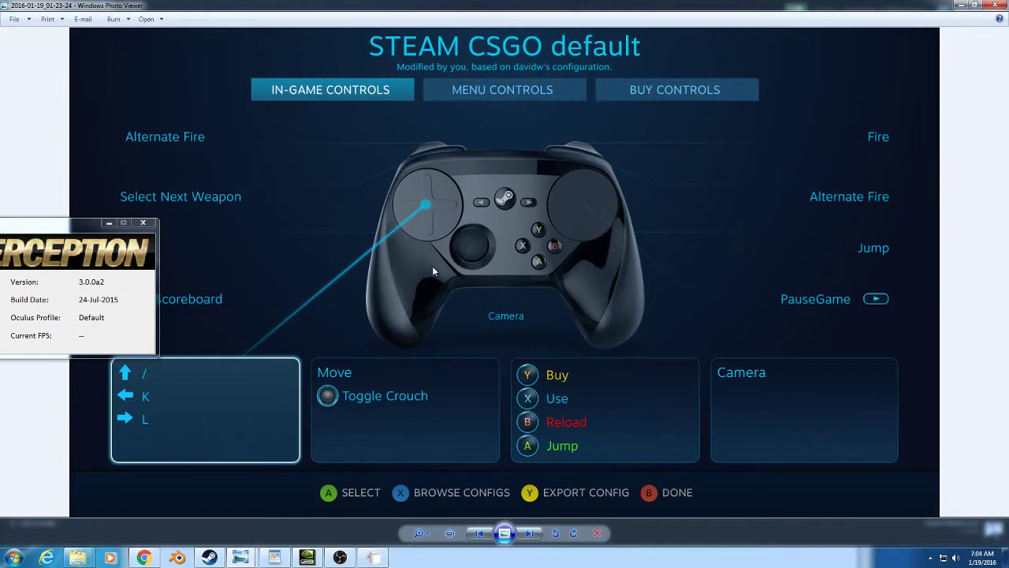
{"action": "left_click_drag", "start_coordinate": [80, 225], "coordinate": [2, 69]}
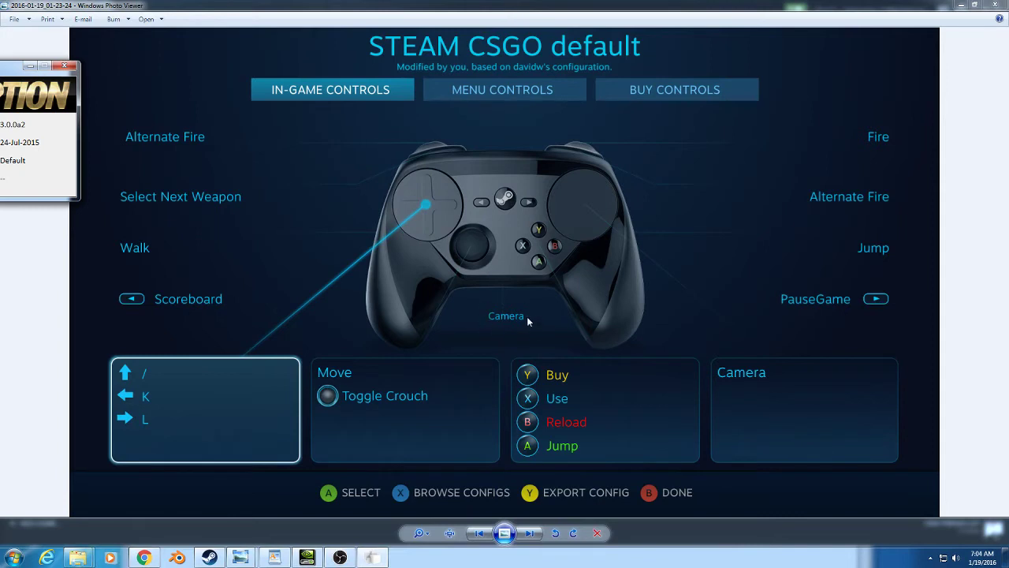
Examine the STEAM CSGO default screenshots for the gyro enable button, sensitivity, smoothing and trigger dampening settings.
{"action": "left_click", "coordinate": [530, 533]}
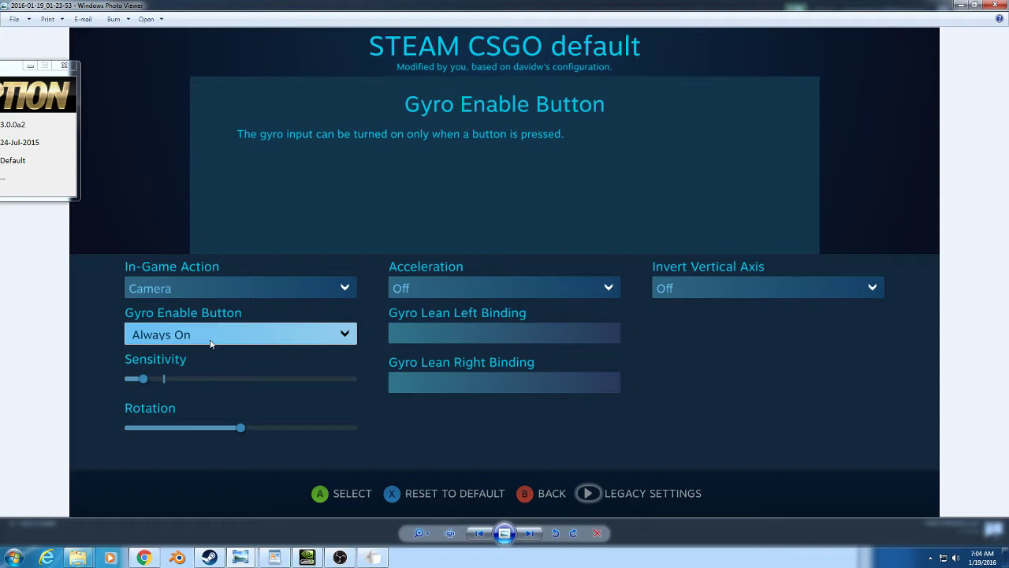
{"action": "left_click", "coordinate": [531, 535]}
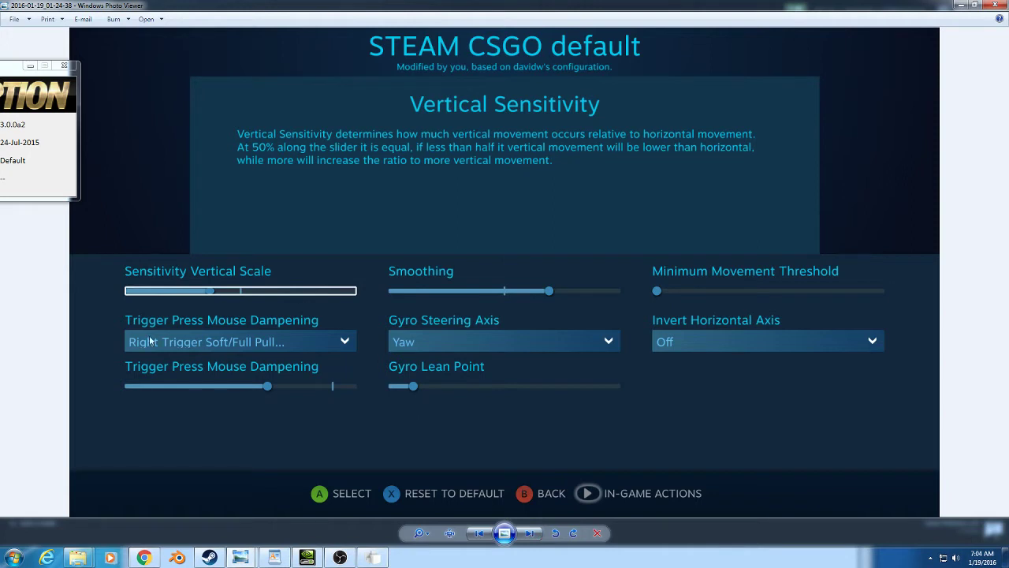
{"action": "left_click", "coordinate": [479, 533]}
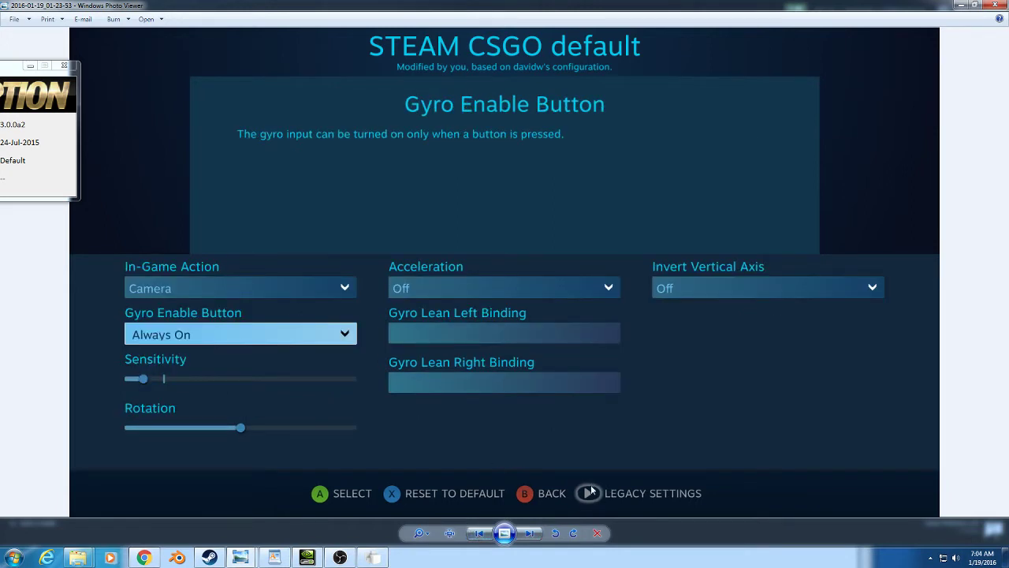
{"action": "left_click", "coordinate": [530, 533]}
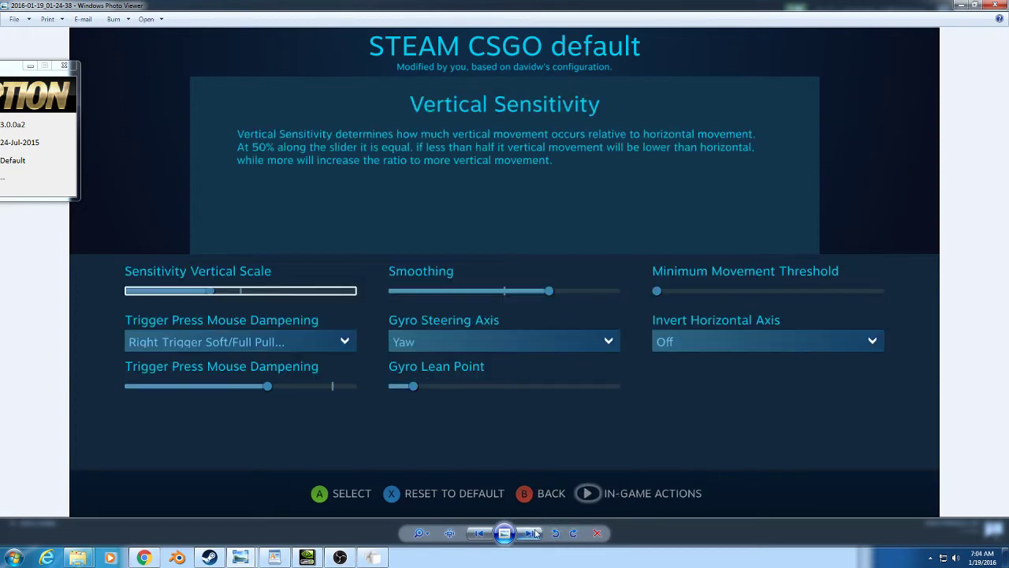
{"action": "left_click", "coordinate": [480, 534]}
{"action": "left_click", "coordinate": [480, 534]}
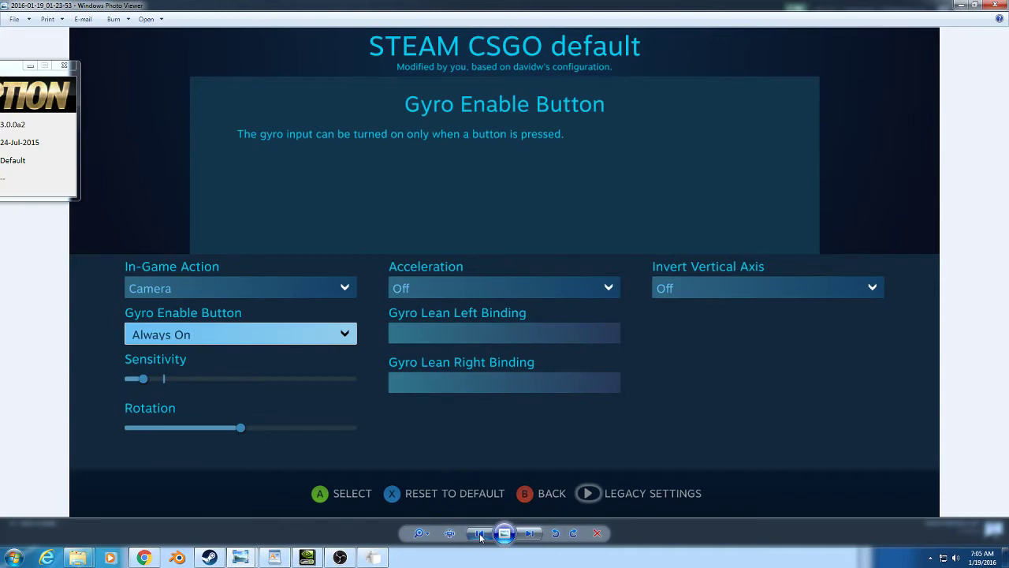
{"action": "left_click", "coordinate": [532, 533]}
{"action": "left_click", "coordinate": [532, 534]}
{"action": "left_click", "coordinate": [532, 534]}
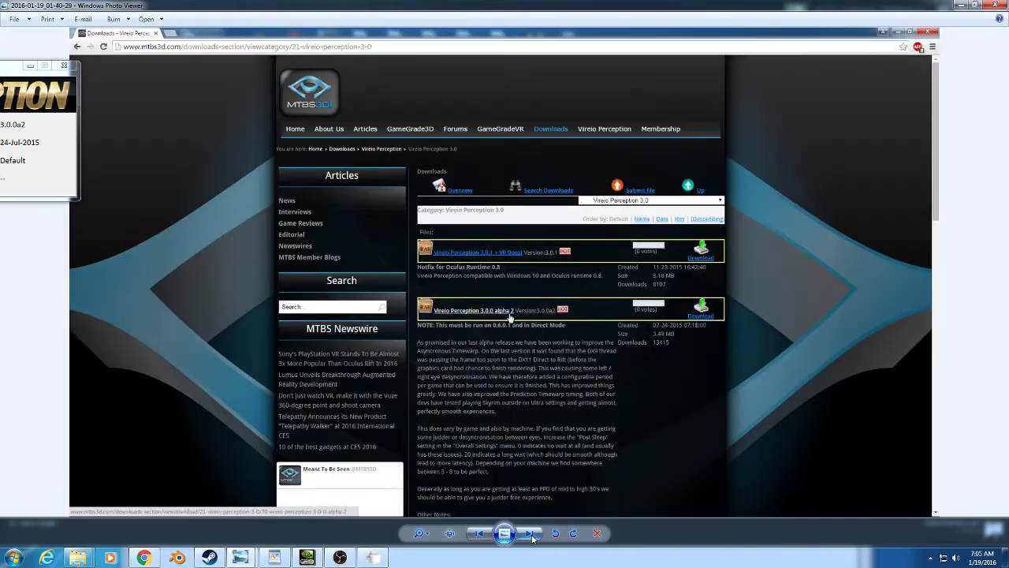
{"action": "left_click", "coordinate": [480, 534]}
{"action": "left_click", "coordinate": [481, 534]}
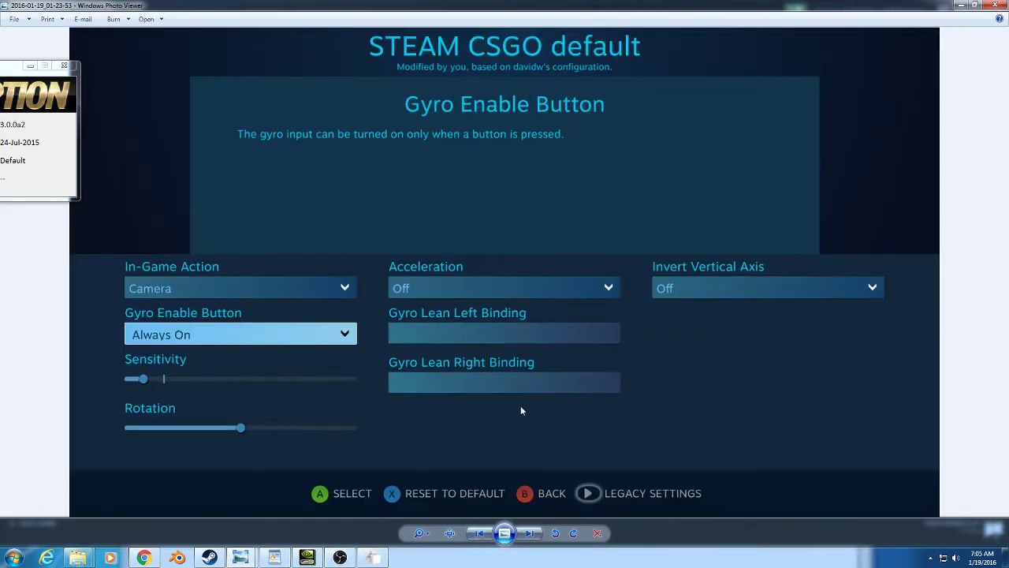
Minimize both photo viewer windows and the Pictures folder window to return to the Steam library.
{"action": "left_click", "coordinate": [960, 8]}
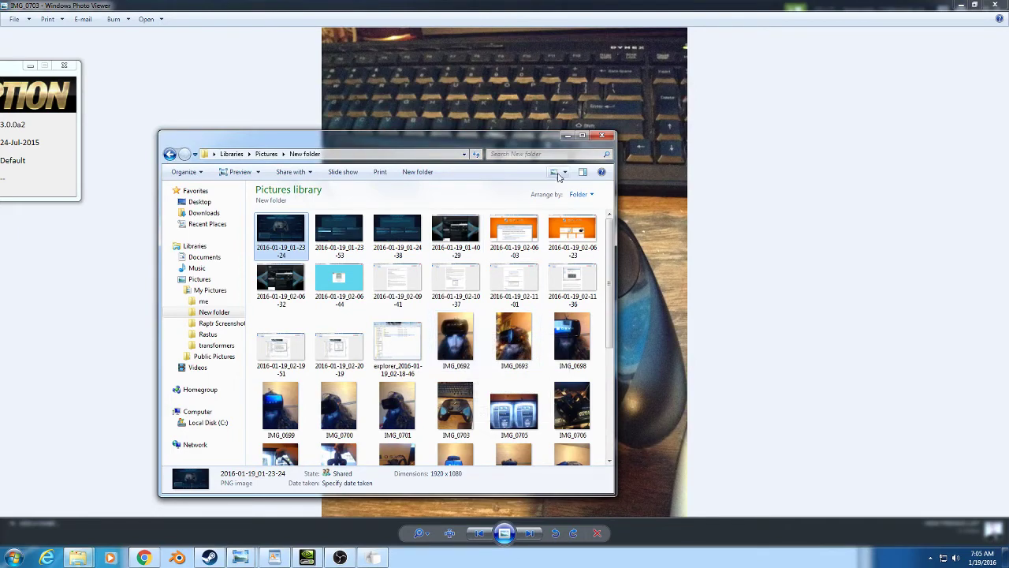
{"action": "left_click", "coordinate": [567, 136]}
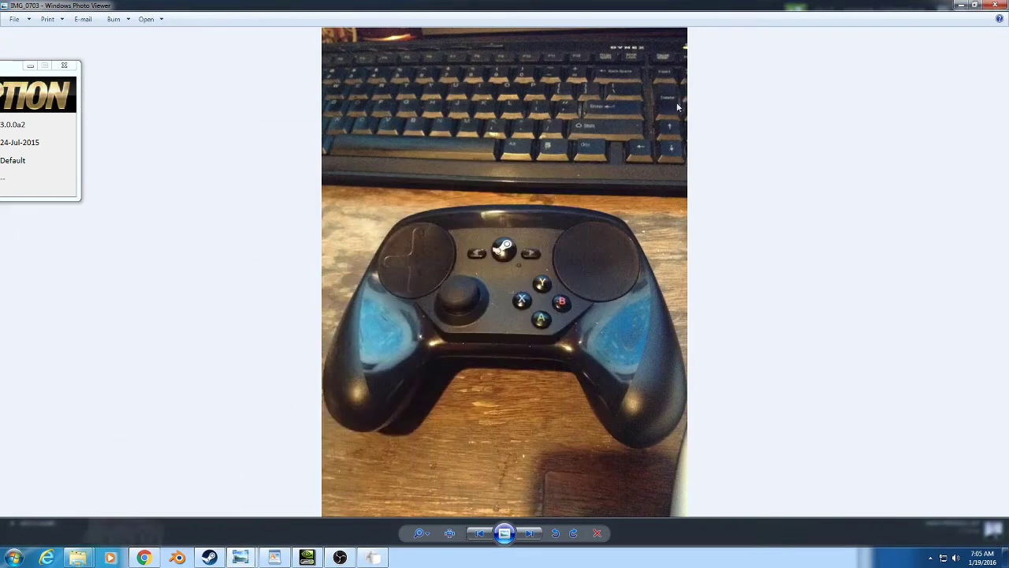
{"action": "left_click", "coordinate": [961, 4]}
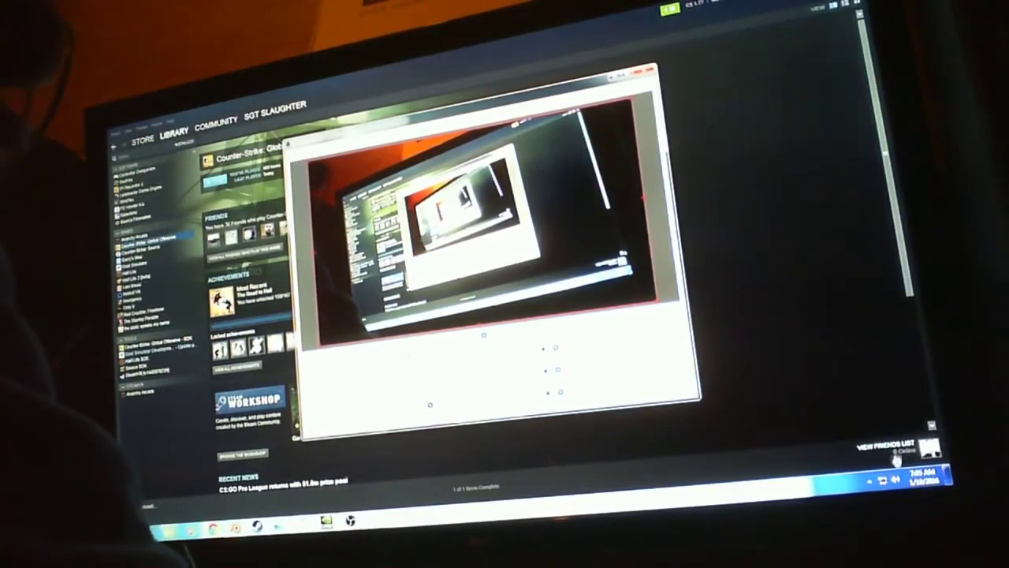
Check the hidden notification icons, clear the OBS window away, and launch Counter-Strike: Global Offensive from the Steam library.
{"action": "left_click", "coordinate": [868, 482]}
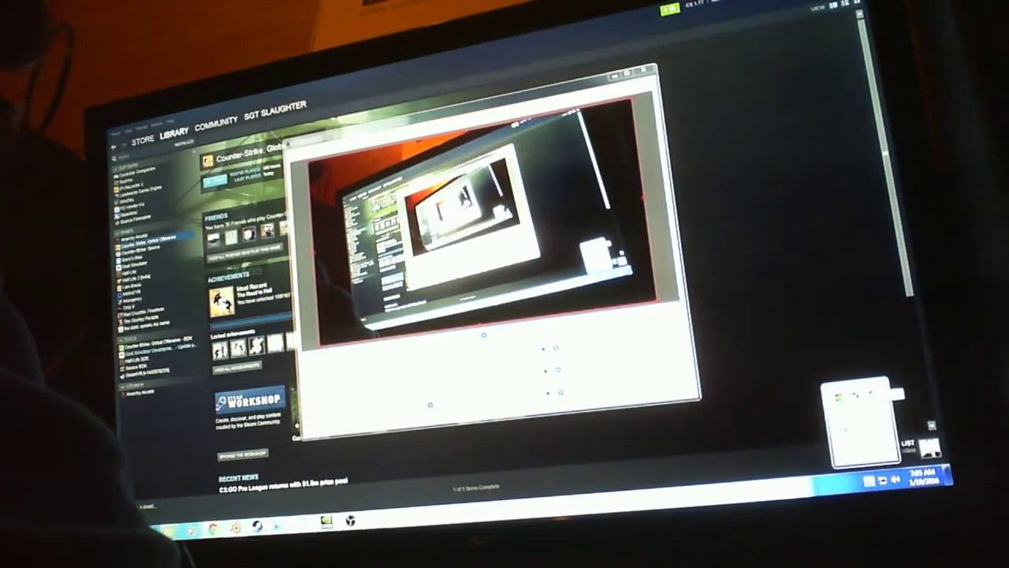
{"action": "left_click", "coordinate": [876, 393]}
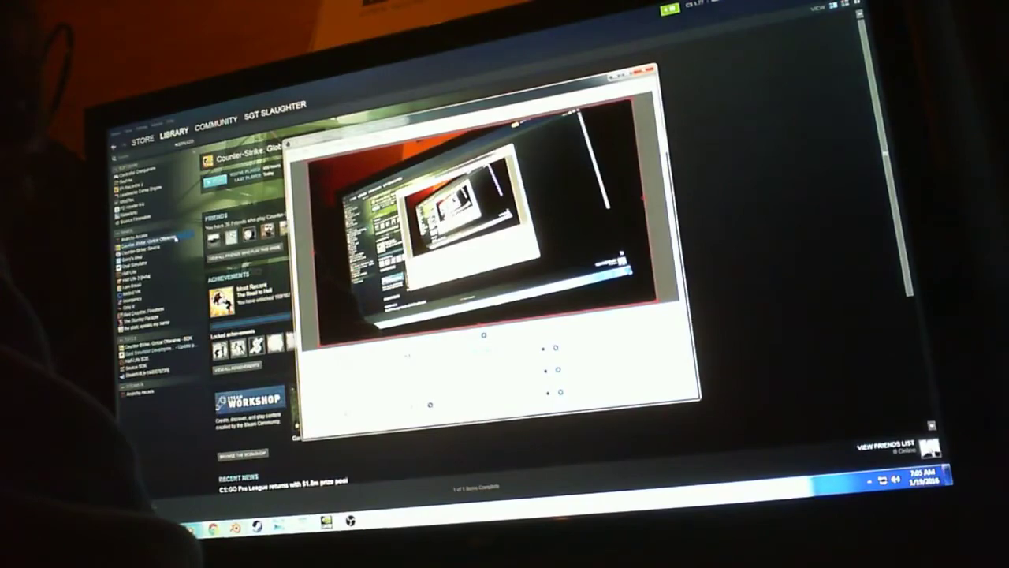
{"action": "key", "text": "alt+F4"}
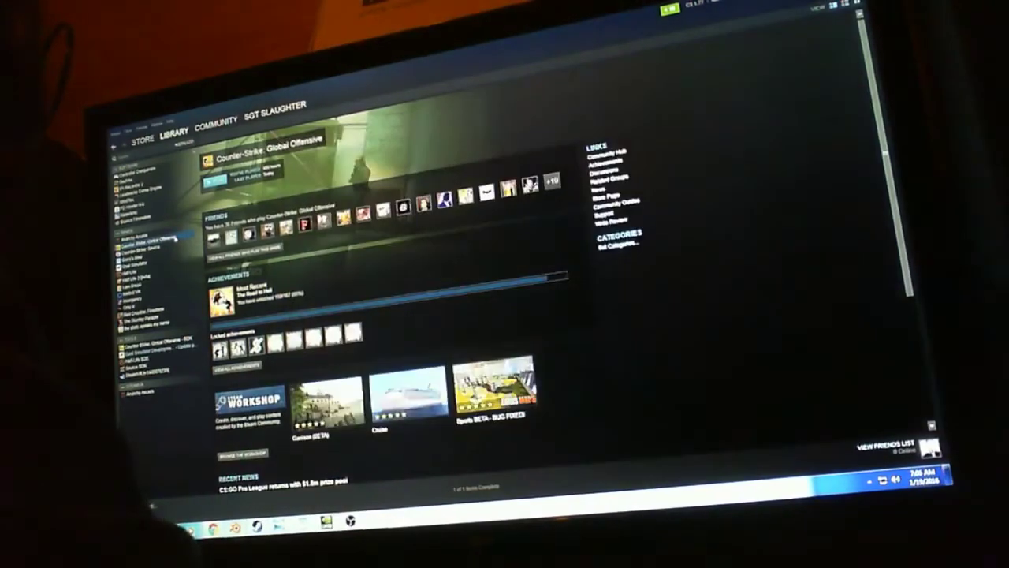
{"action": "double_click", "coordinate": [175, 238]}
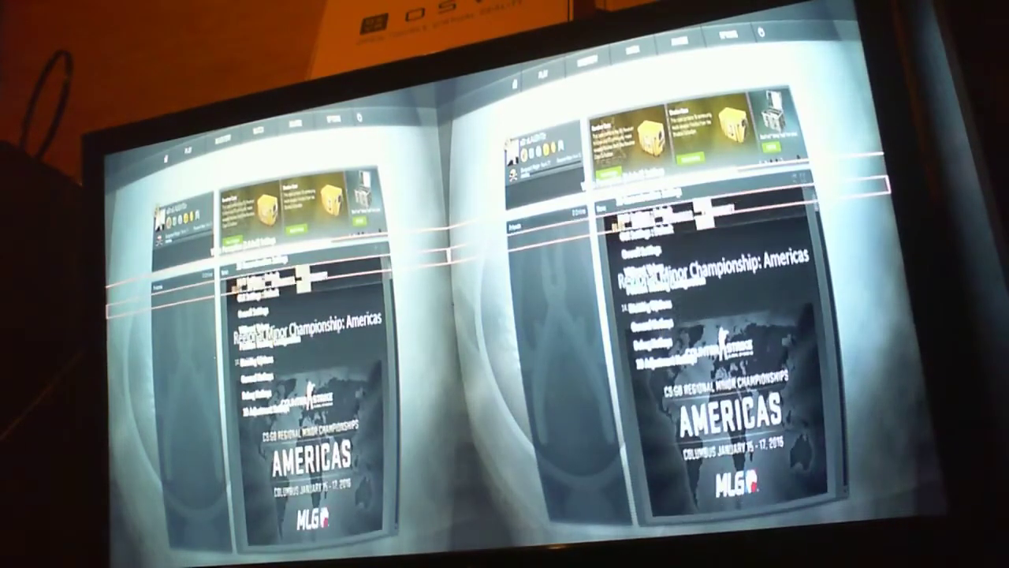
Start an offline Deathmatch on the Dust map with medium bots, and join the Counter-Terrorists.
{"action": "scroll", "coordinate": [718, 371], "scroll_direction": "down", "scroll_amount": 2}
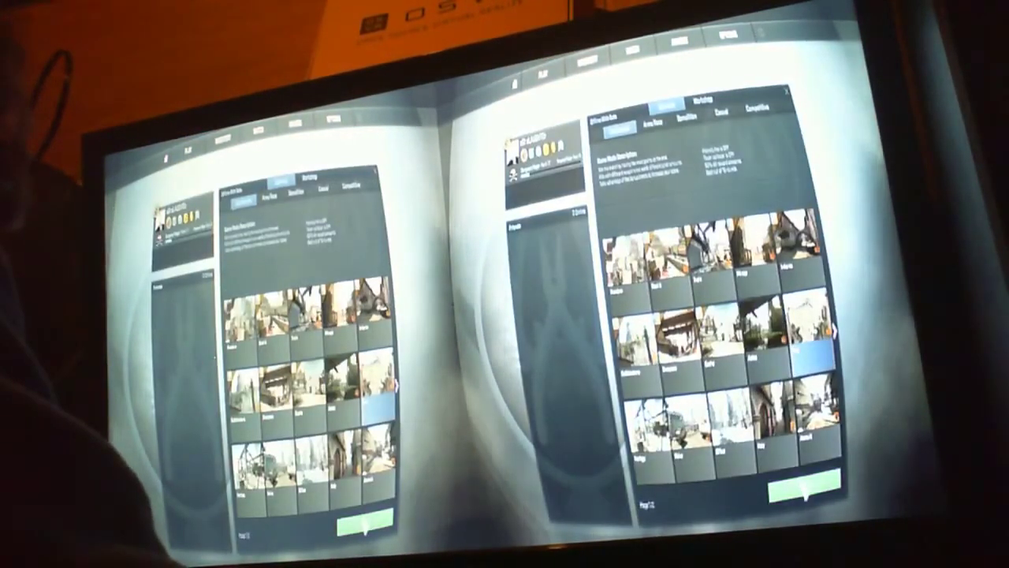
{"action": "left_click", "coordinate": [804, 484]}
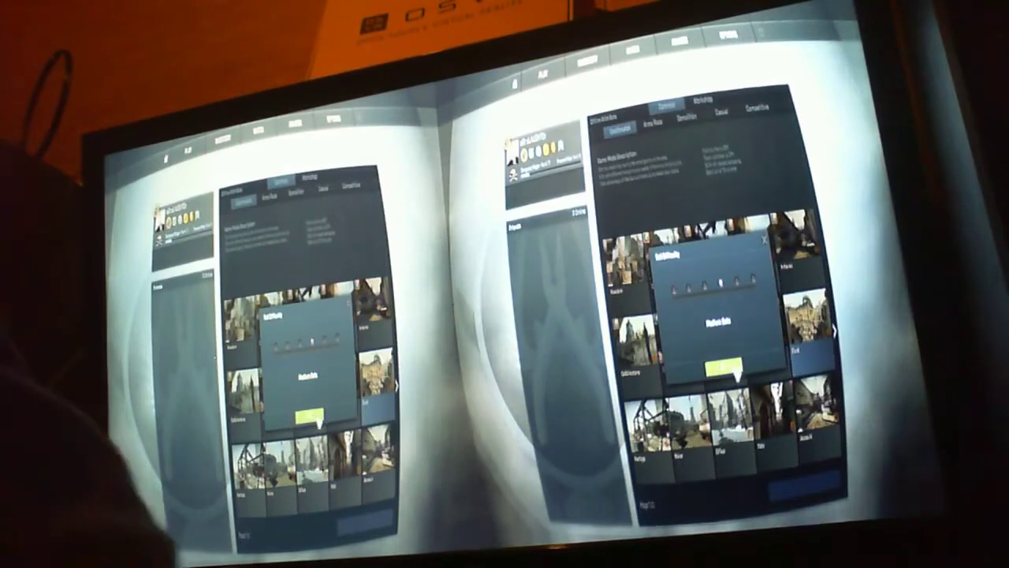
{"action": "left_click", "coordinate": [726, 368]}
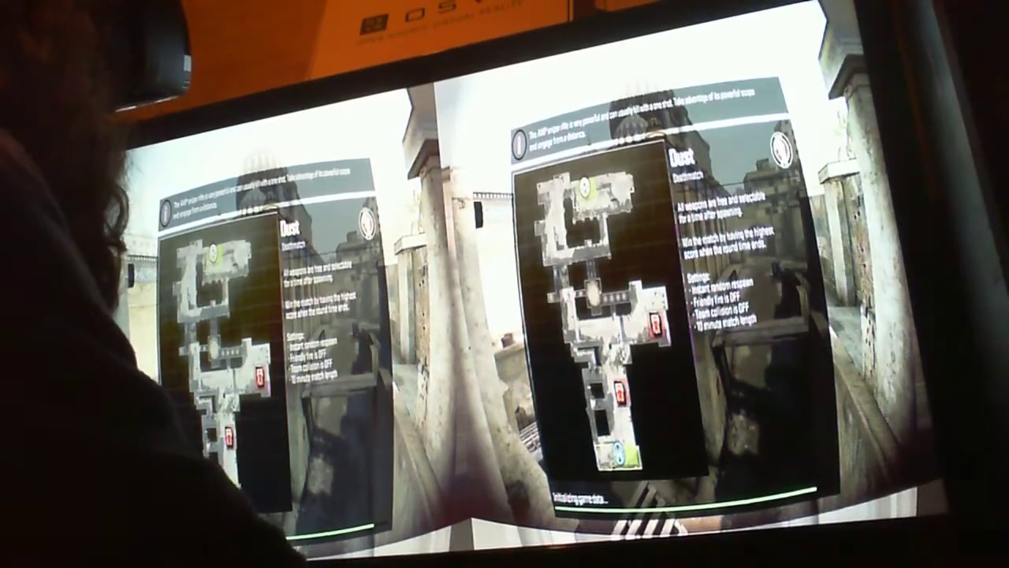
{"action": "key", "text": "Left"}
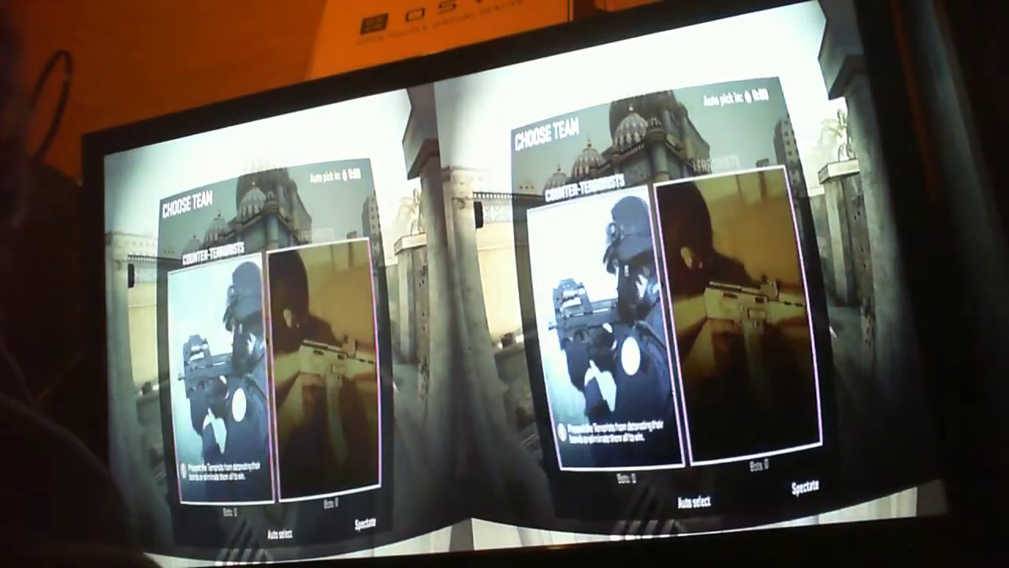
{"action": "key", "text": "Return"}
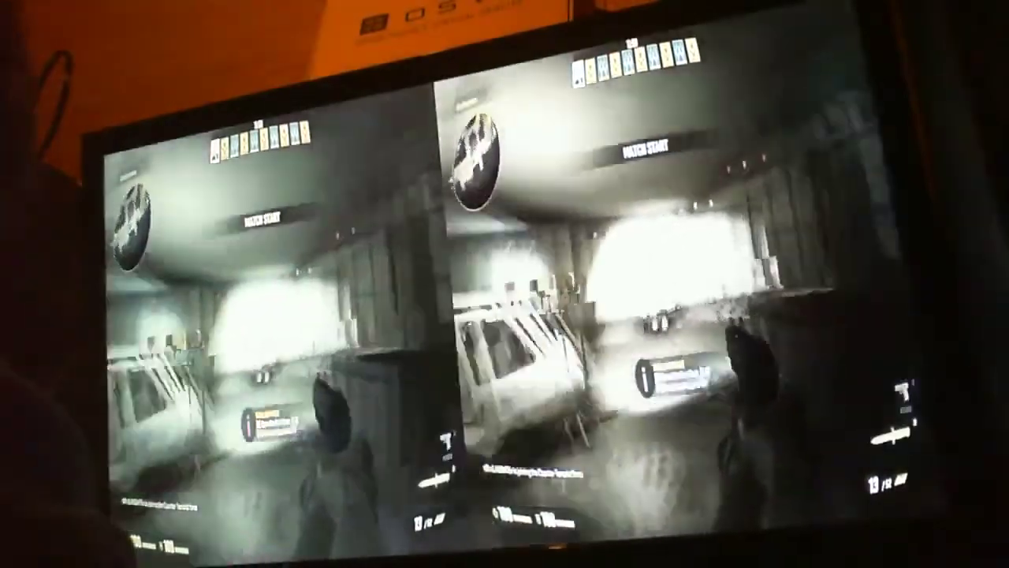